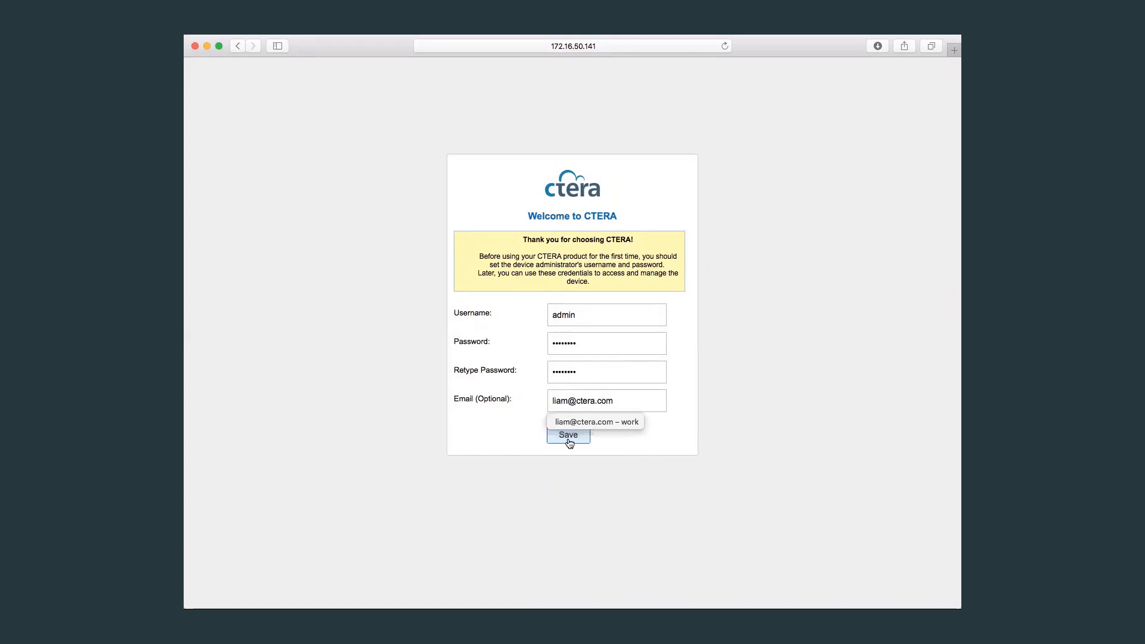
# - Decline saving the password in the browser and name the gateway vGateway-demo in the setup wizard
pyautogui.click(622, 115)
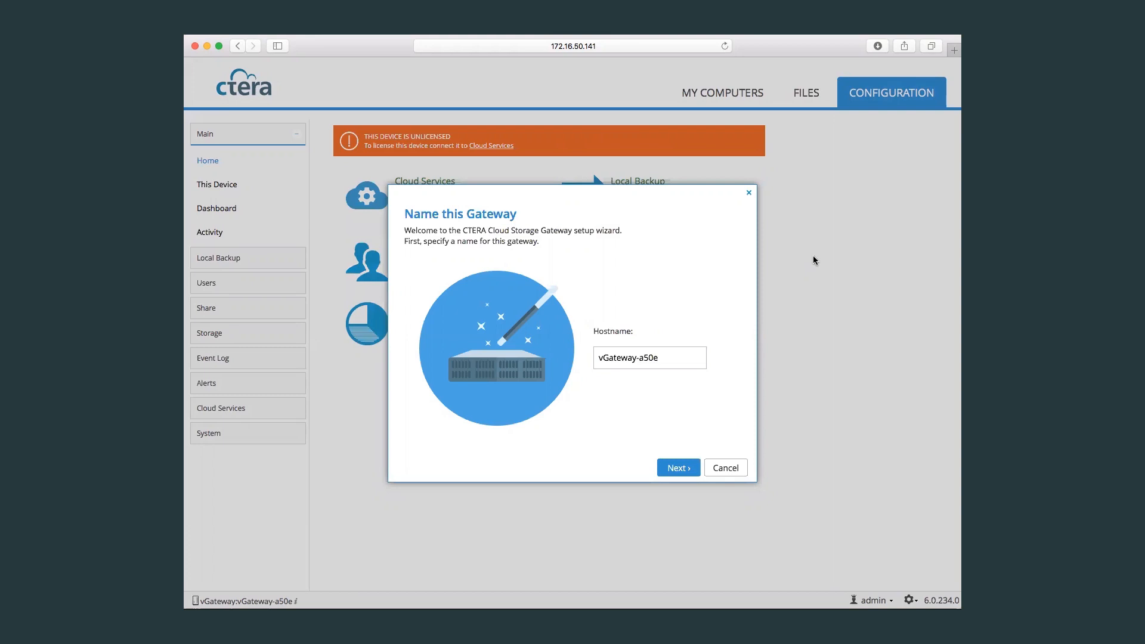
pyautogui.click(641, 360)
pyautogui.write('demo')
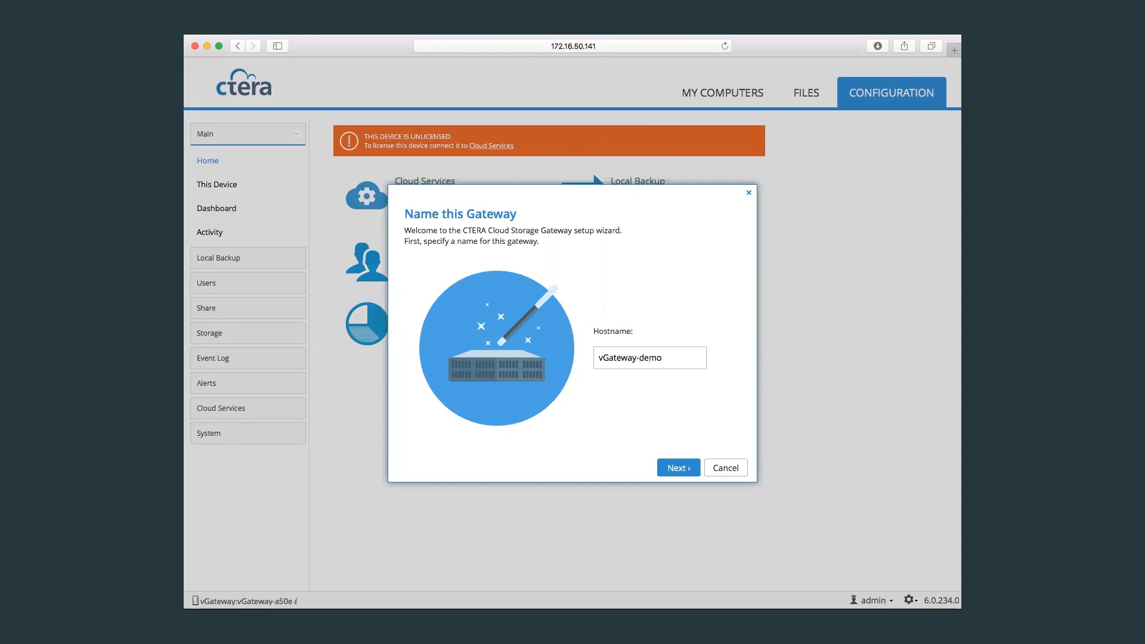
pyautogui.click(677, 468)
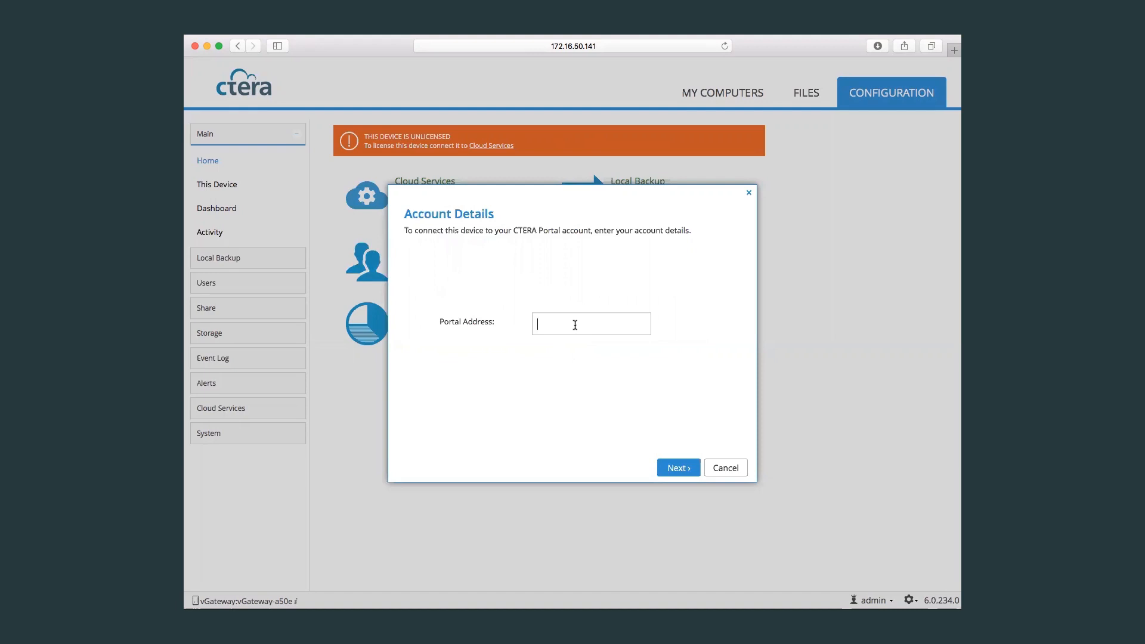
# - Connect the gateway to the portal liamscloud.ctera.me, signing in with the account username and password
pyautogui.write('liamscloud.ctera.me')
pyautogui.click(683, 470)
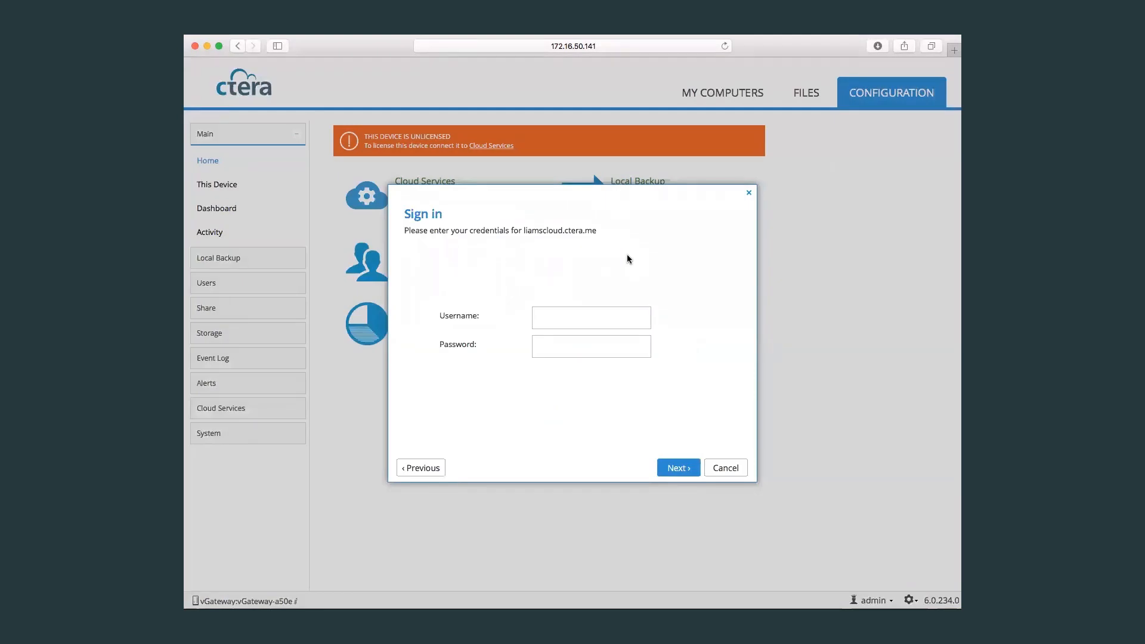
pyautogui.click(604, 319)
pyautogui.write('rick')
pyautogui.press('Tab')
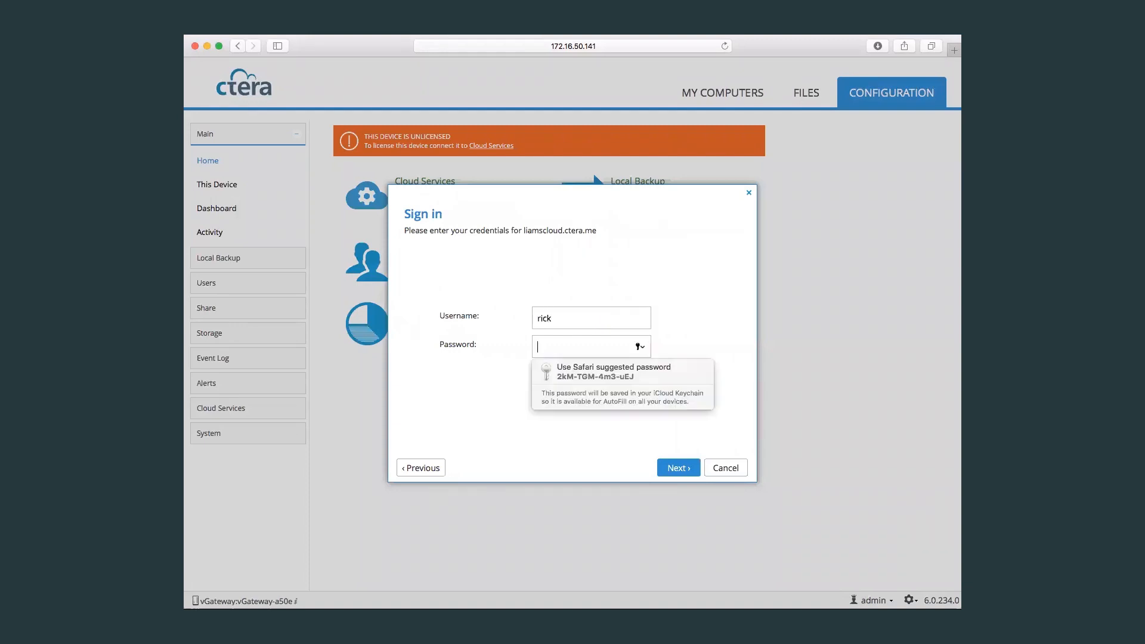
pyautogui.write('••••••••••')
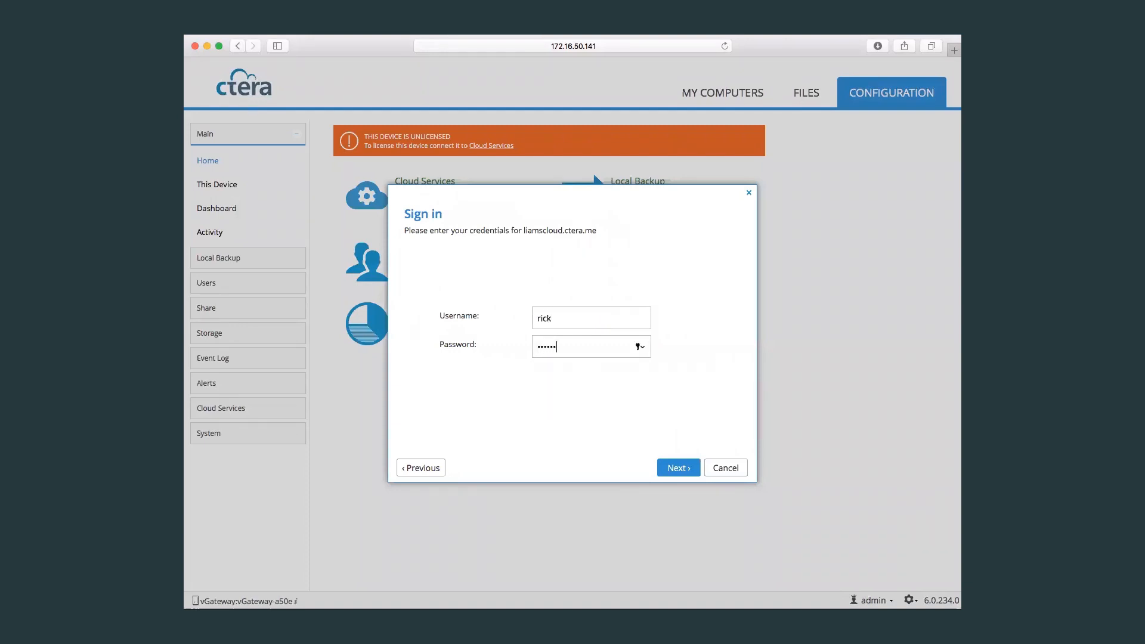
pyautogui.click(685, 471)
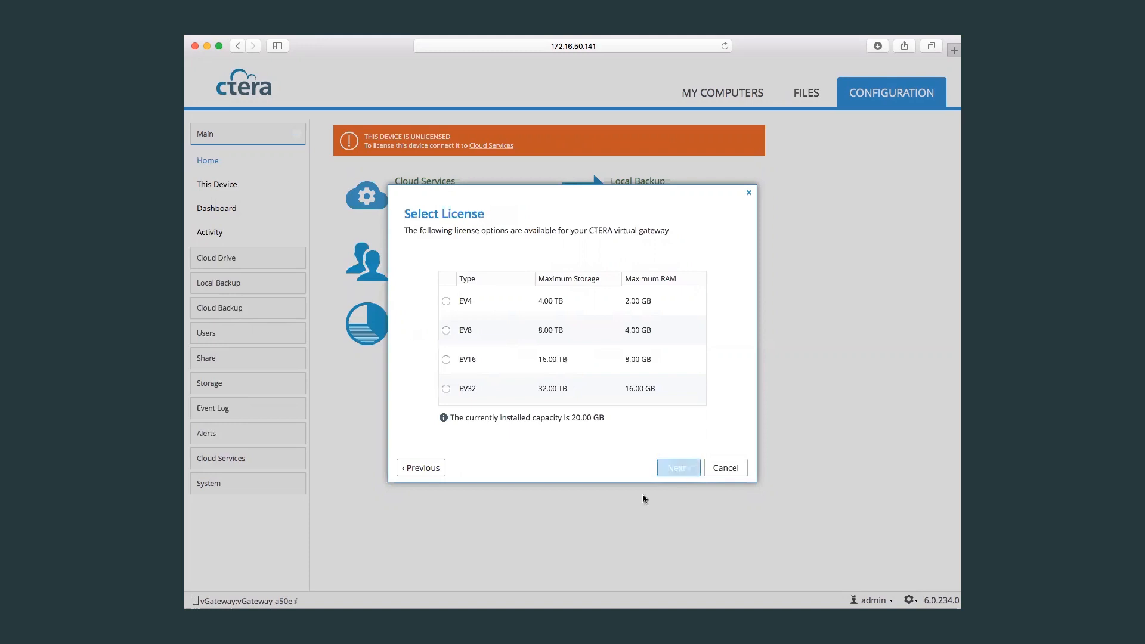
# - Choose the EV16 license and set the gateway mode to Caching
pyautogui.click(445, 360)
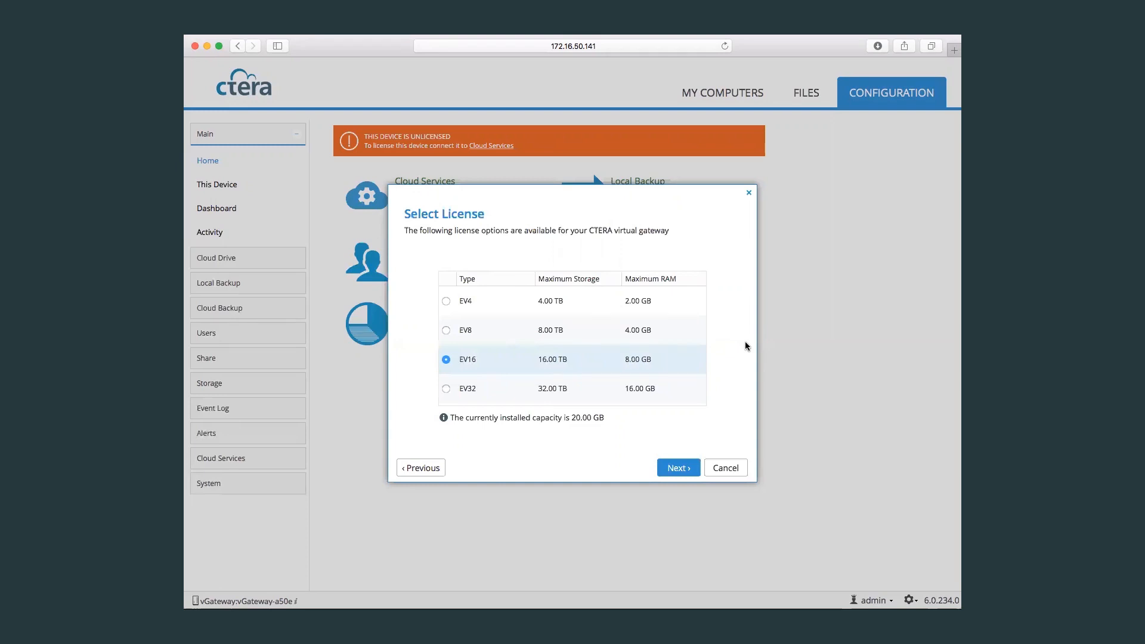
pyautogui.click(689, 468)
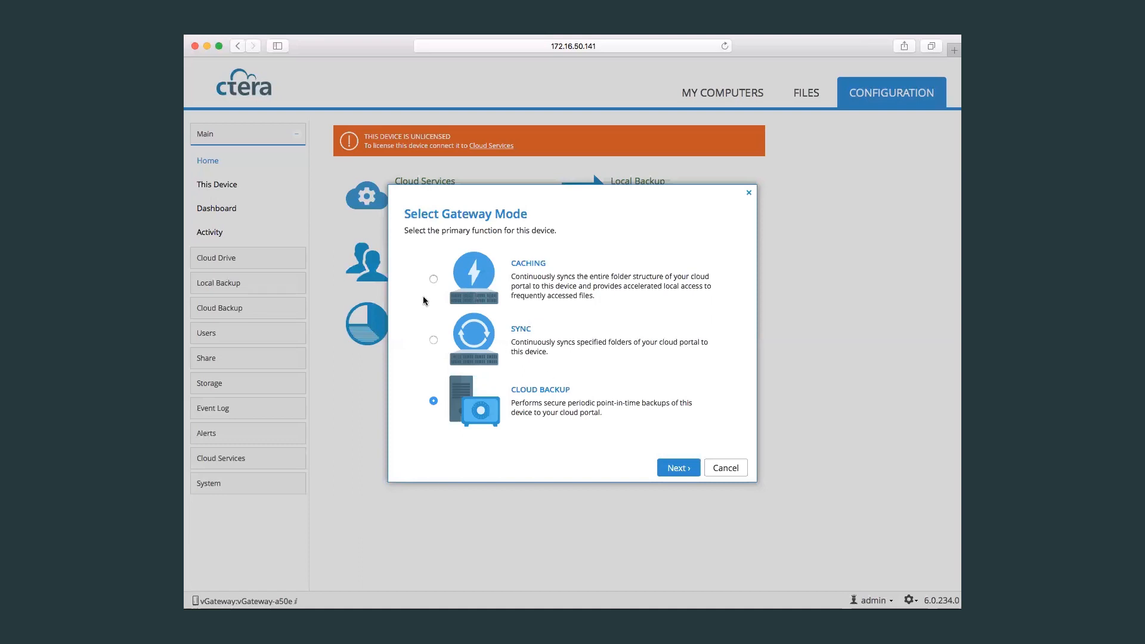
pyautogui.click(434, 280)
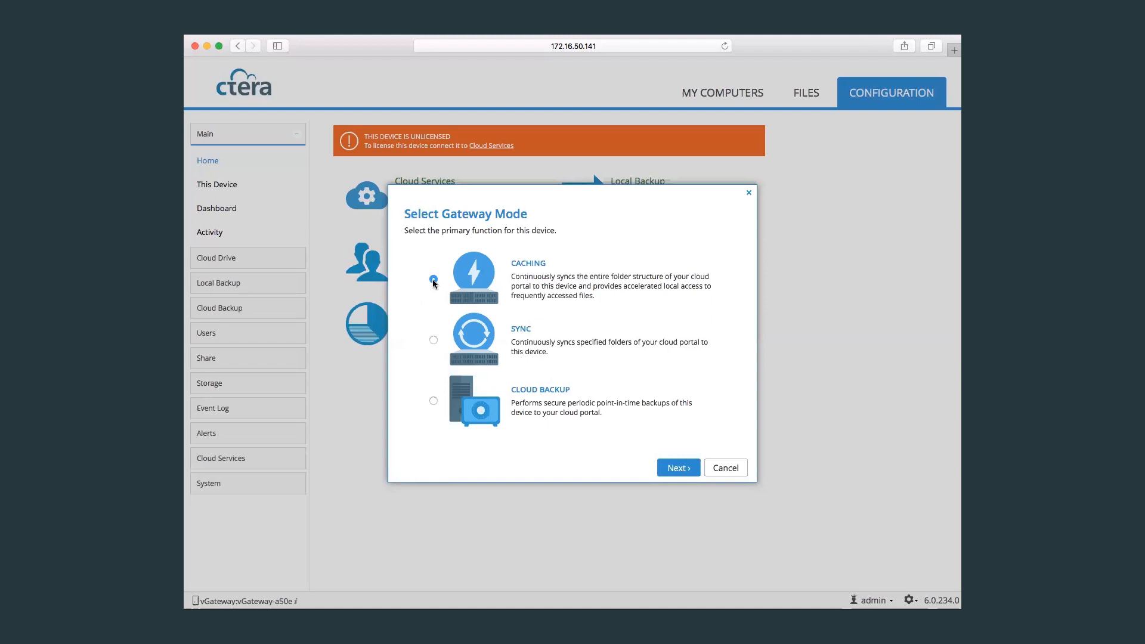
pyautogui.click(677, 467)
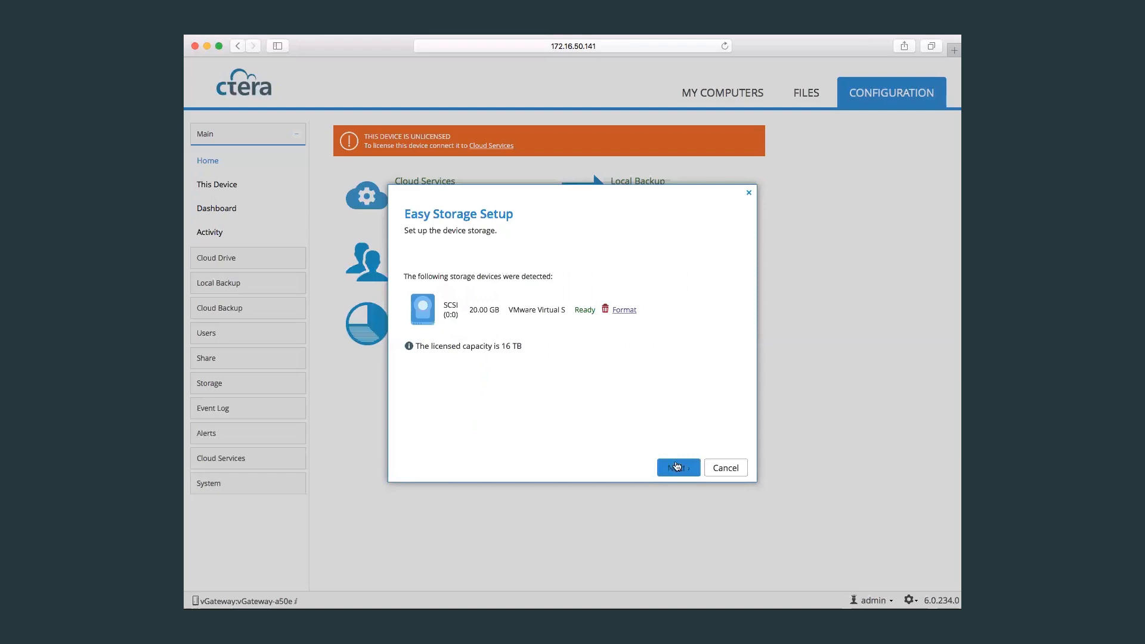
# - Accept the proposed storage setup and finish the wizard without joining an Active Directory domain
pyautogui.click(678, 468)
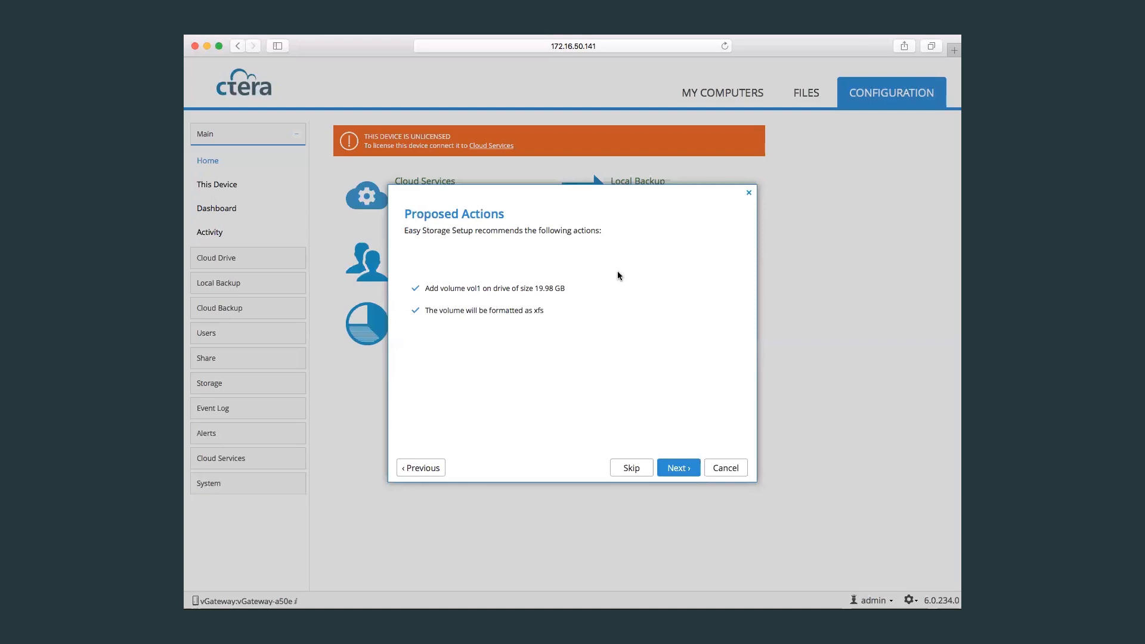
pyautogui.click(670, 472)
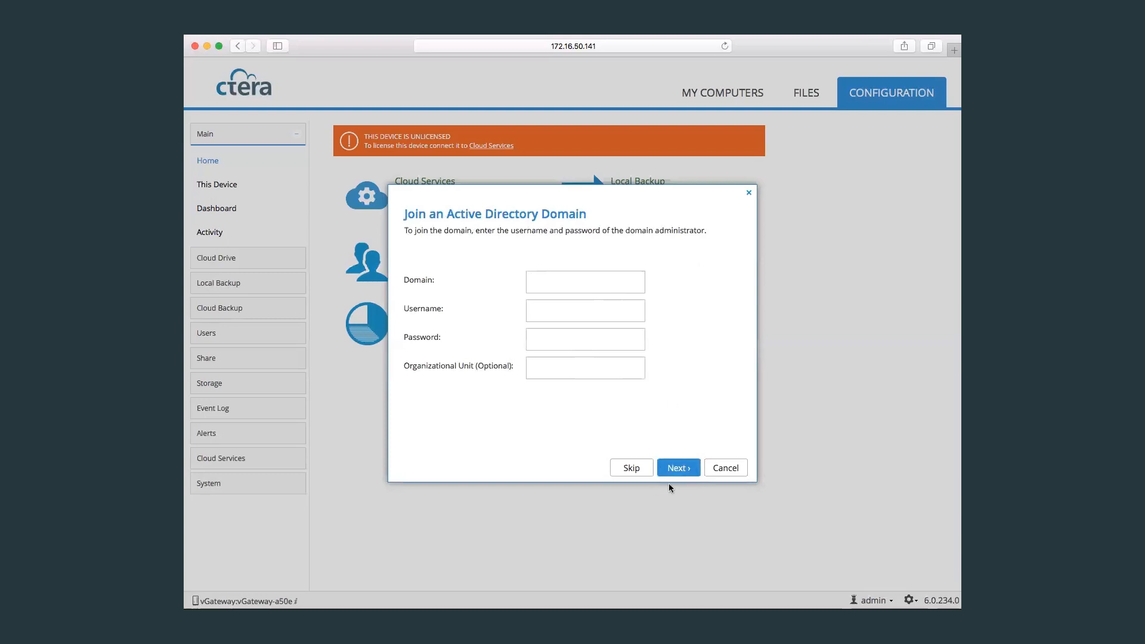
pyautogui.click(678, 468)
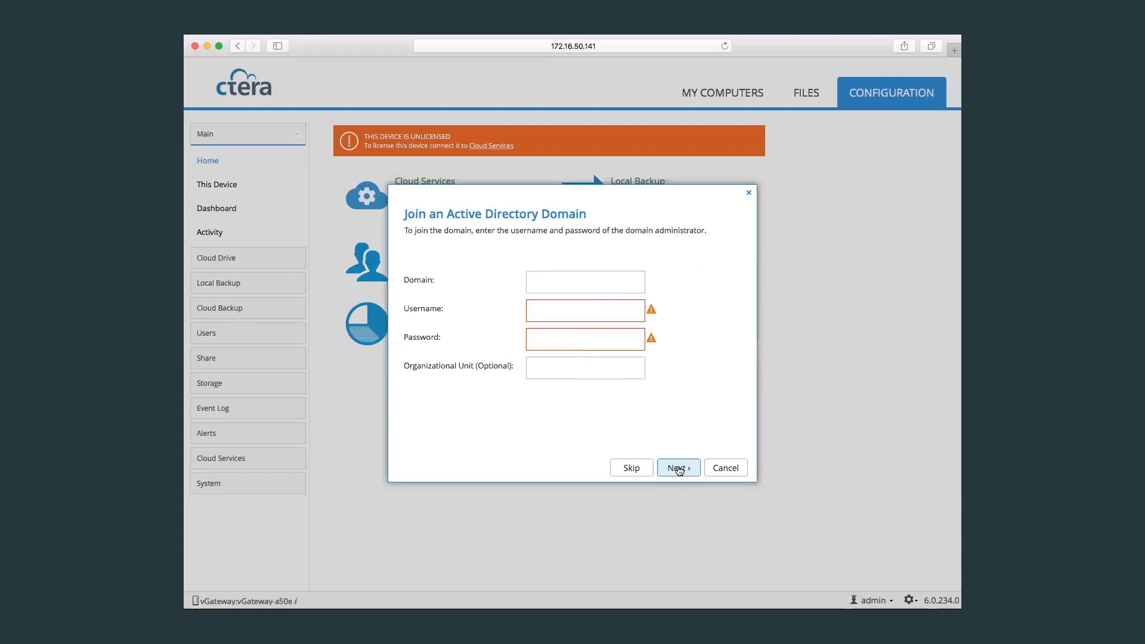
pyautogui.click(632, 469)
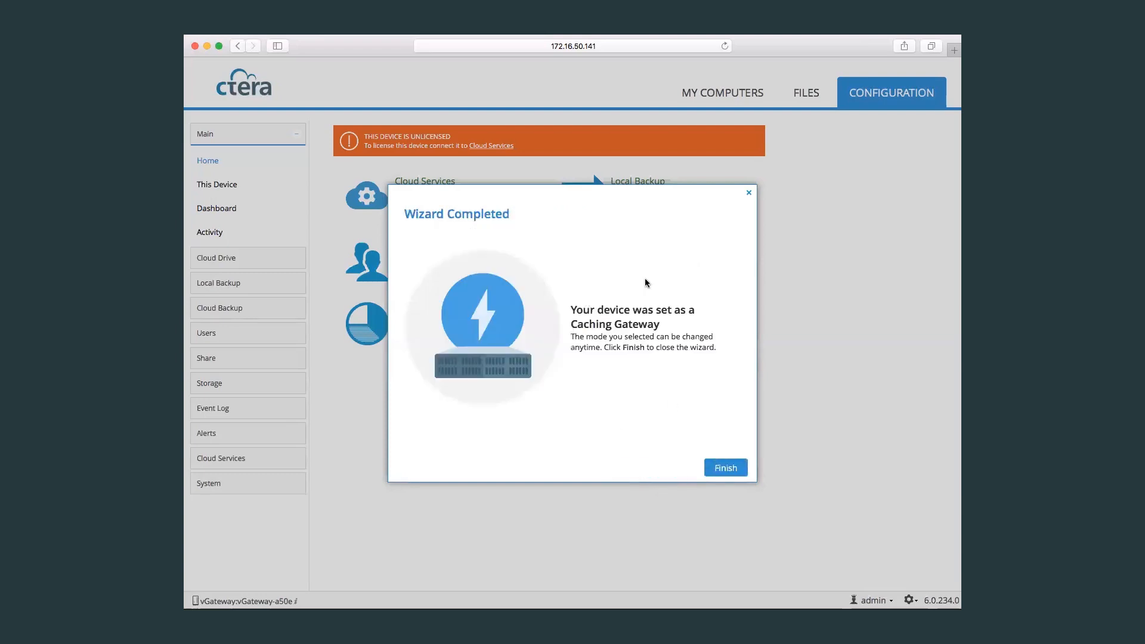
pyautogui.click(738, 470)
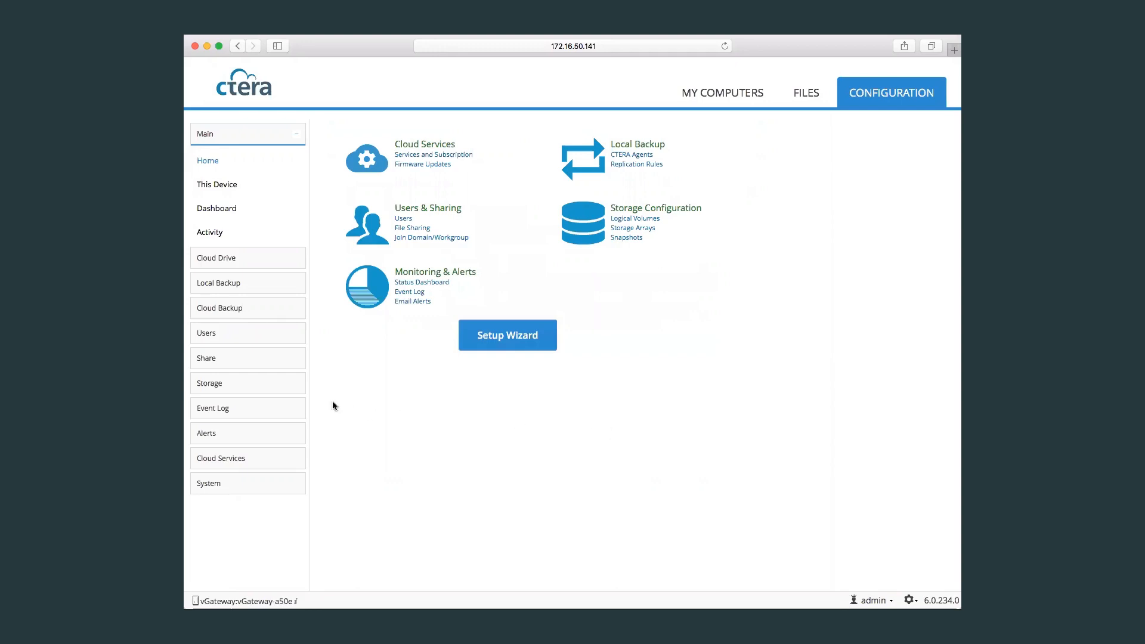
# - Review the gateway's storage arrays and volumes, declining to save the password in the browser
pyautogui.click(274, 384)
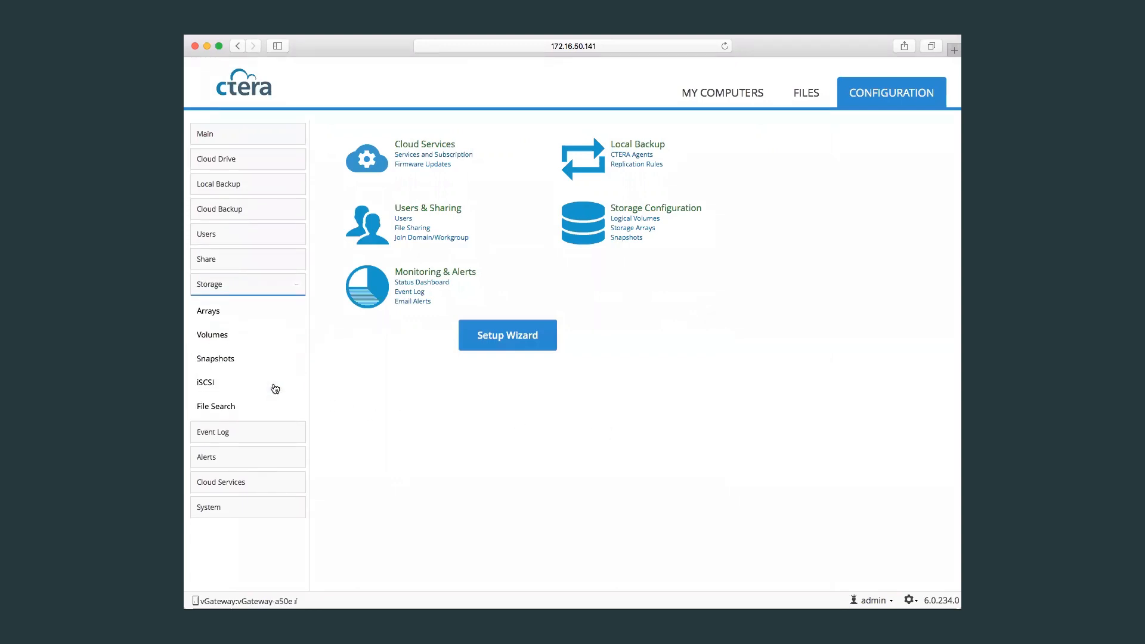
pyautogui.click(221, 313)
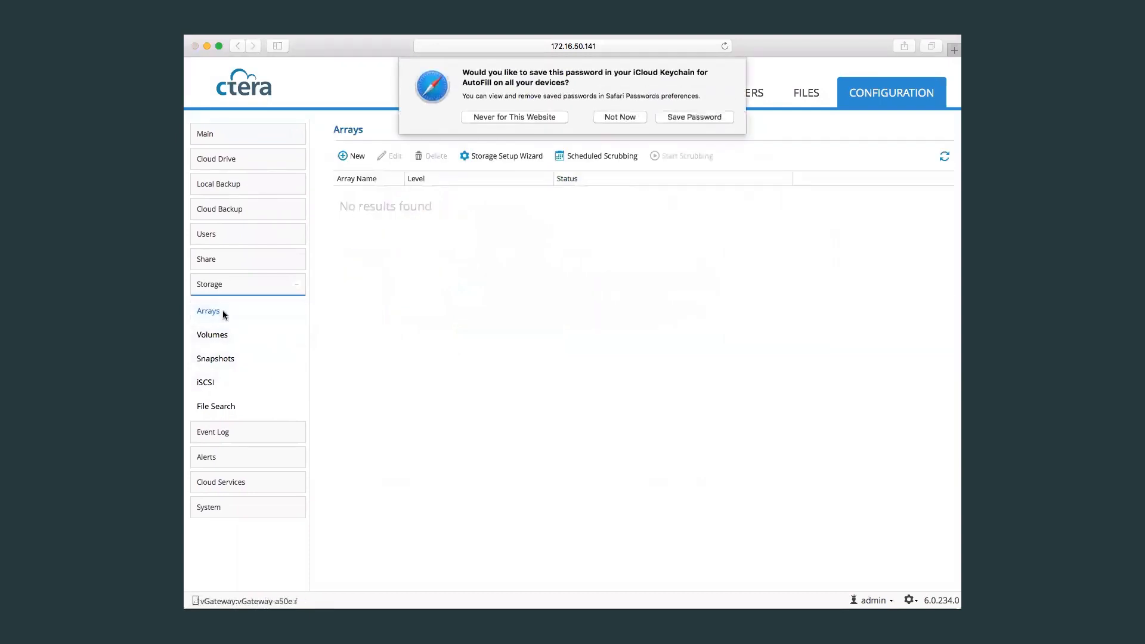
pyautogui.click(620, 117)
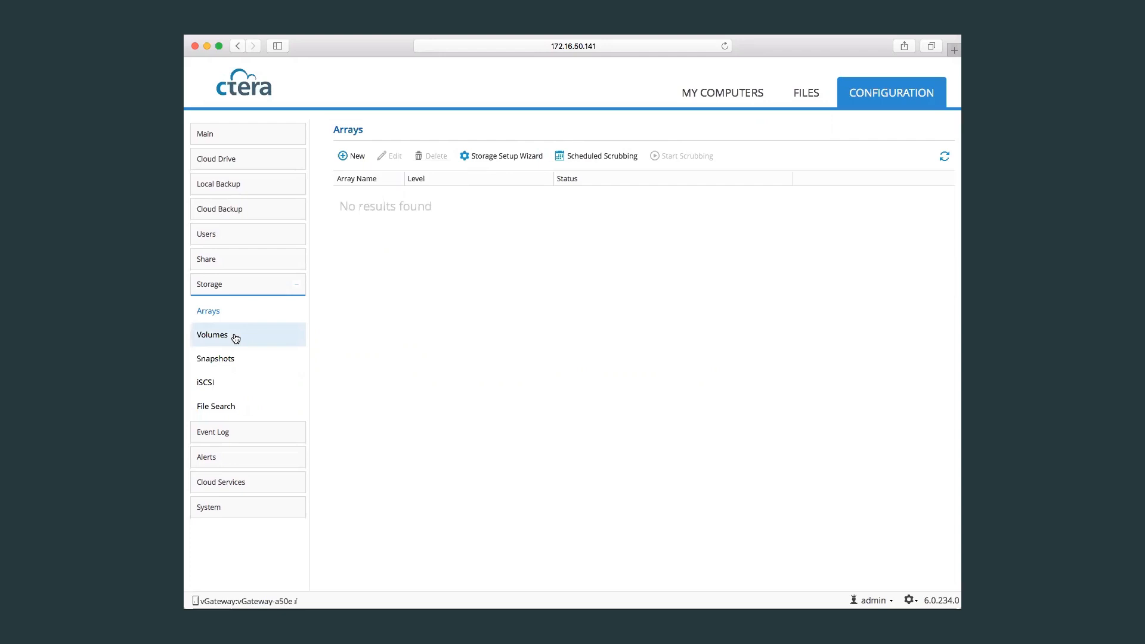
pyautogui.click(236, 338)
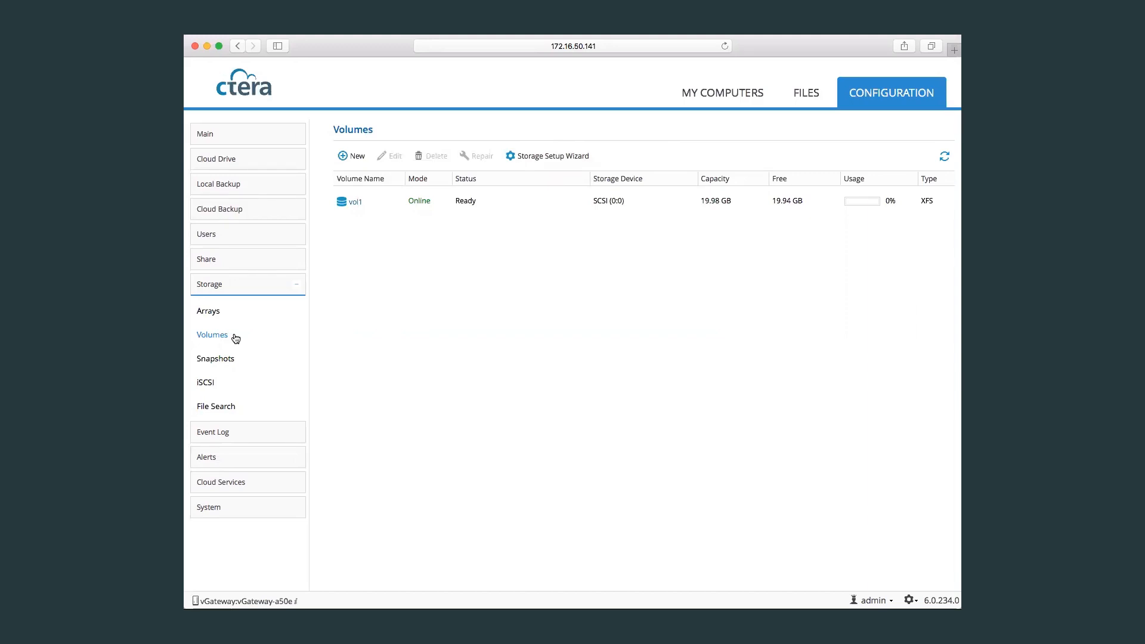
# - Check the Cloud Drive status from the home page and the list of network shares
pyautogui.click(220, 141)
pyautogui.click(229, 170)
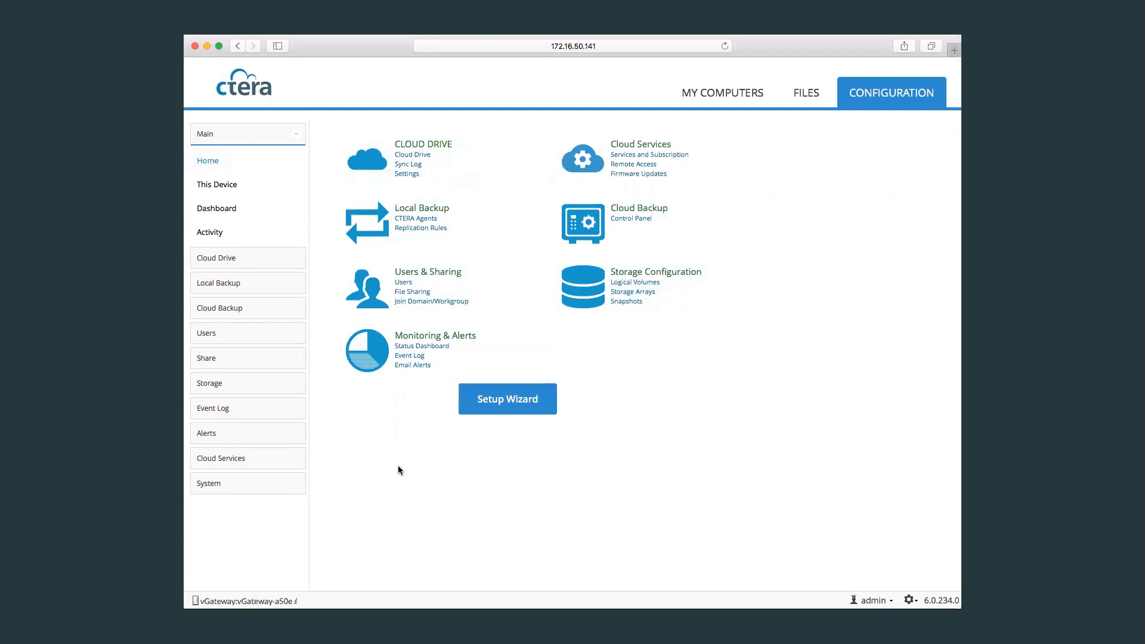
pyautogui.click(402, 156)
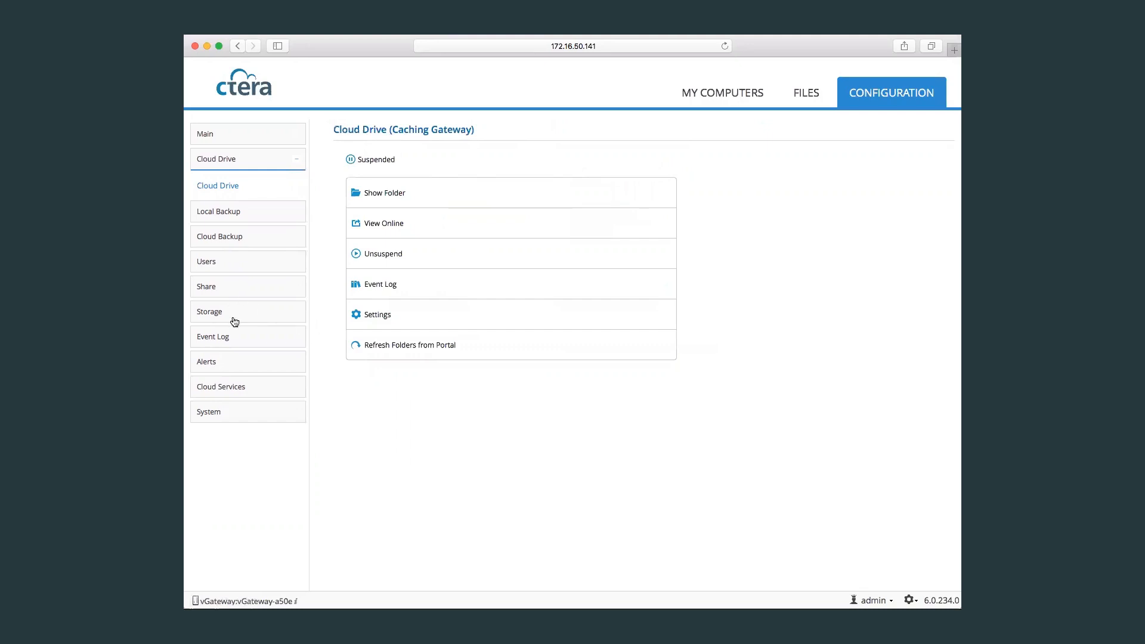
pyautogui.click(238, 289)
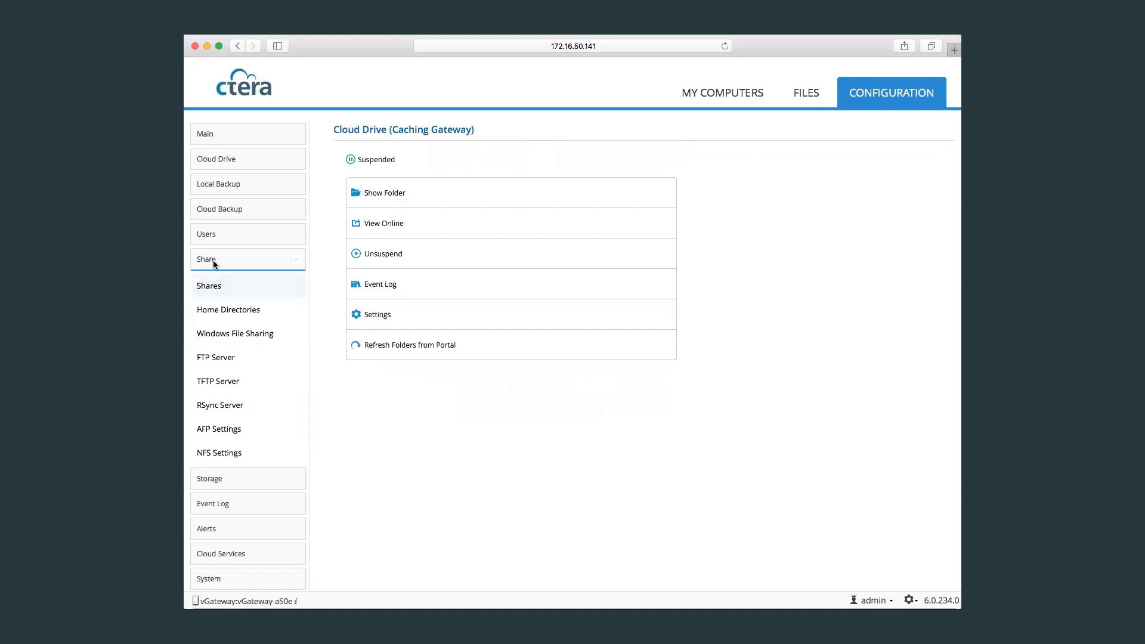
pyautogui.click(218, 287)
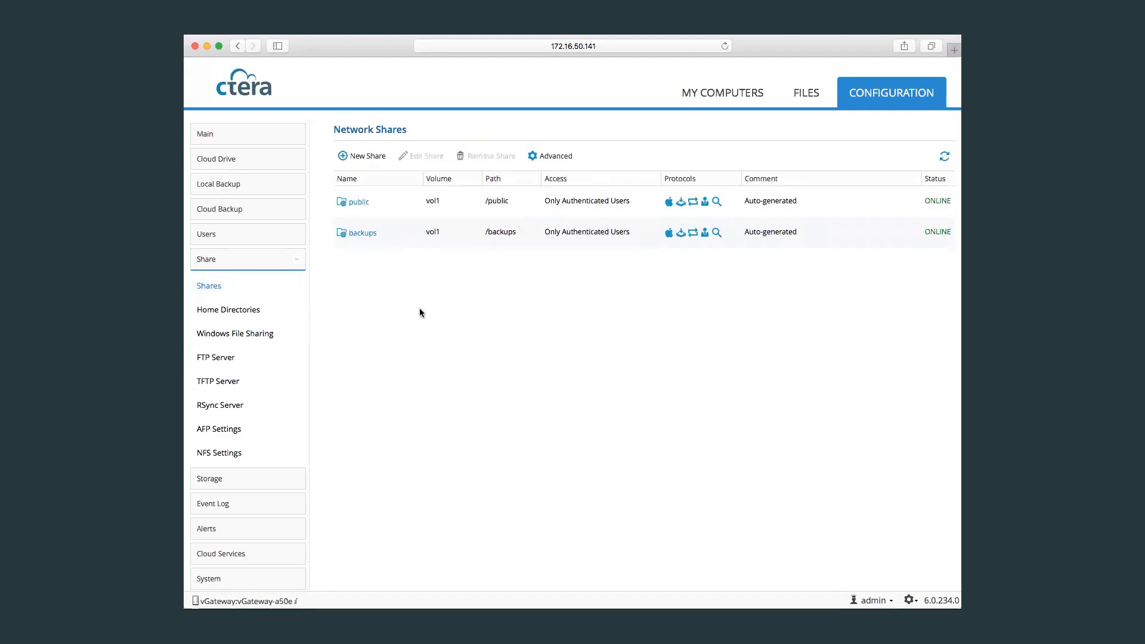
# - Unsuspend the Cloud Drive on the caching gateway
pyautogui.click(243, 164)
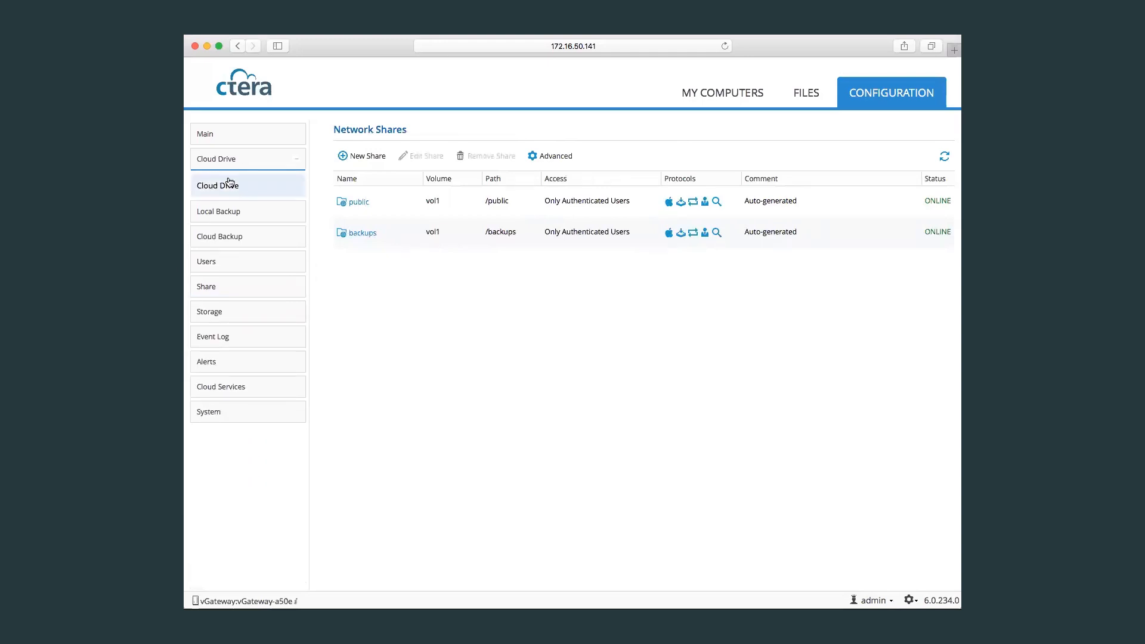
pyautogui.click(227, 183)
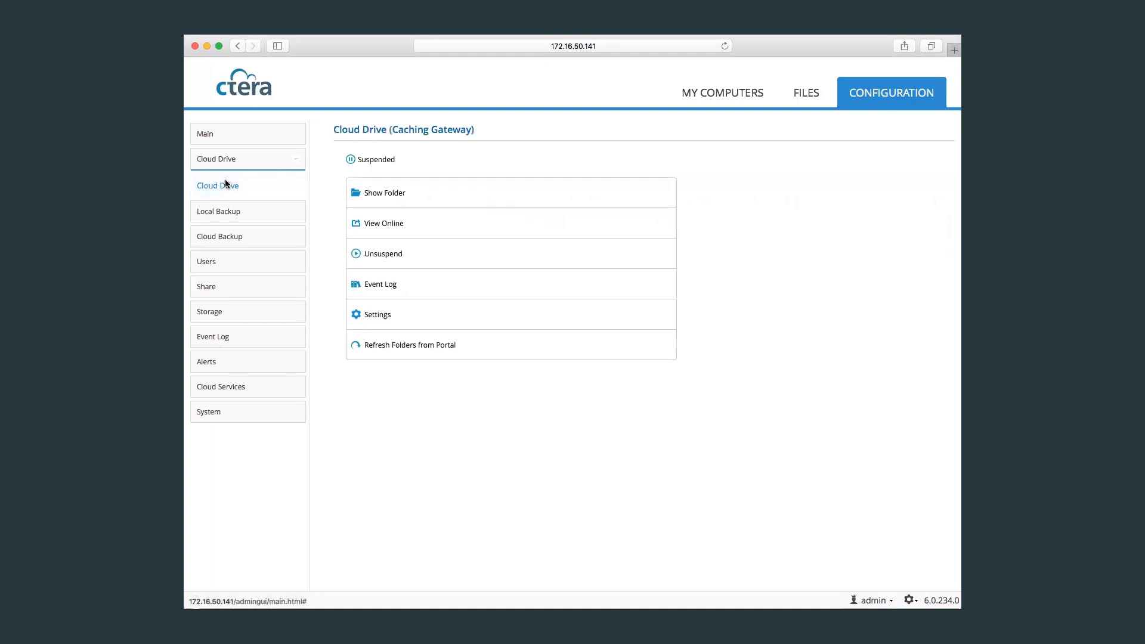
pyautogui.click(385, 255)
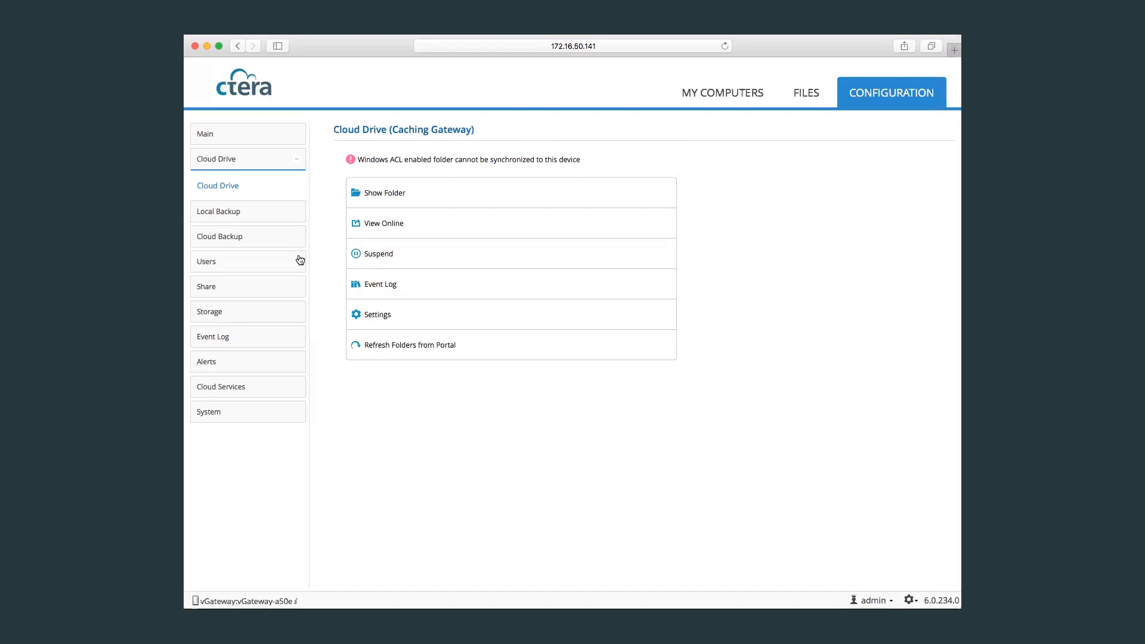
# - Set Windows File Sharing for the cloud network share to Windows ACL Emulation Mode, keeping the share's other settings
pyautogui.click(225, 288)
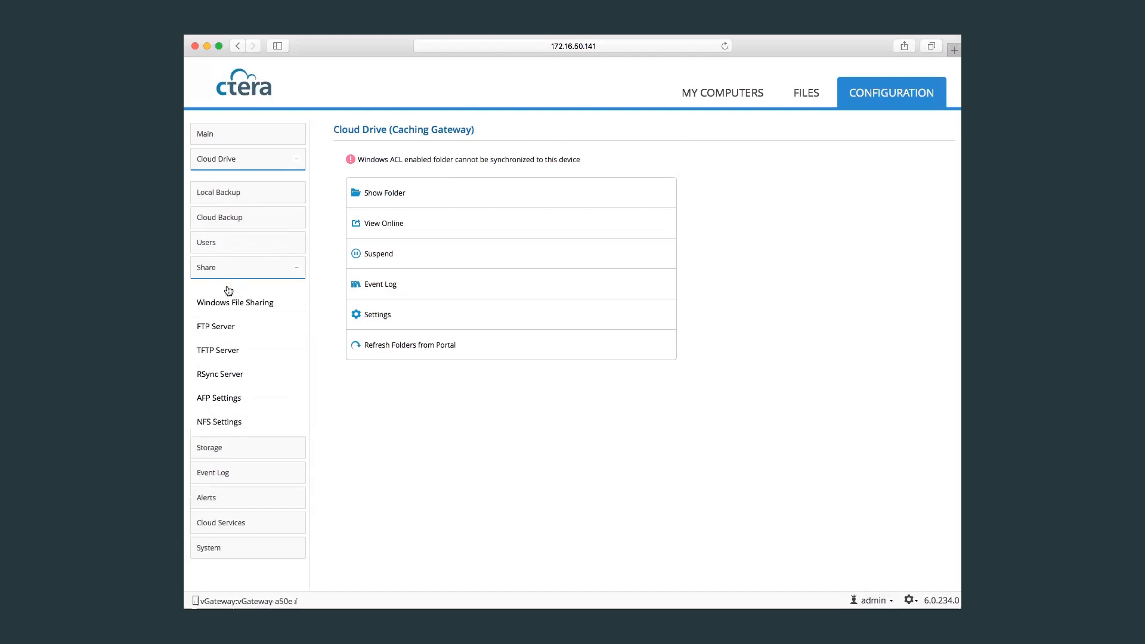
pyautogui.click(215, 287)
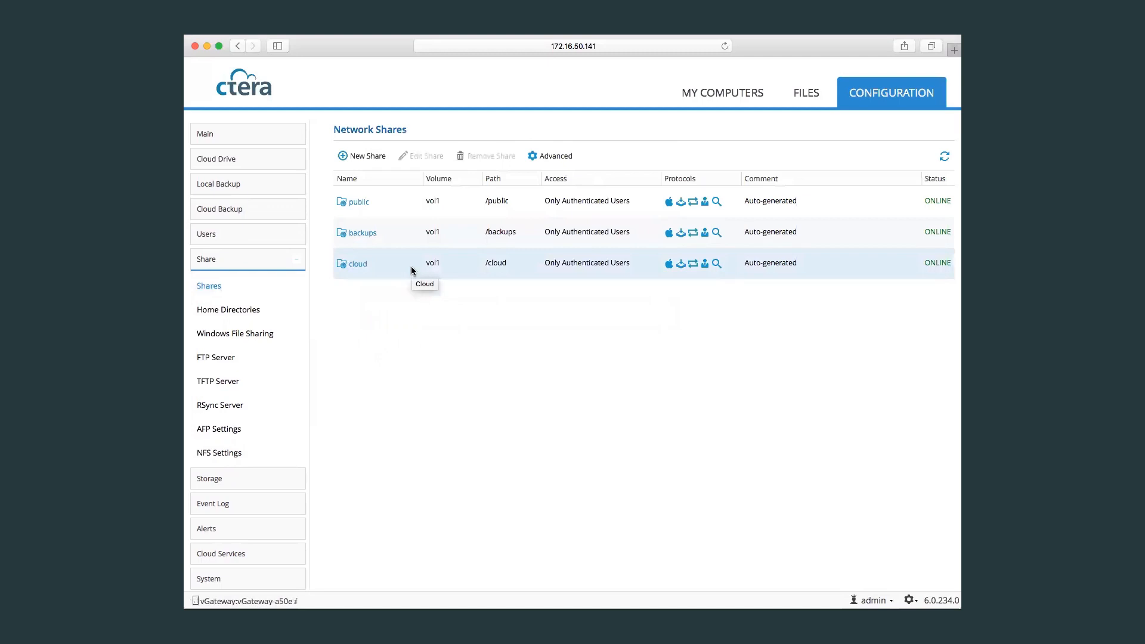
pyautogui.doubleClick(365, 266)
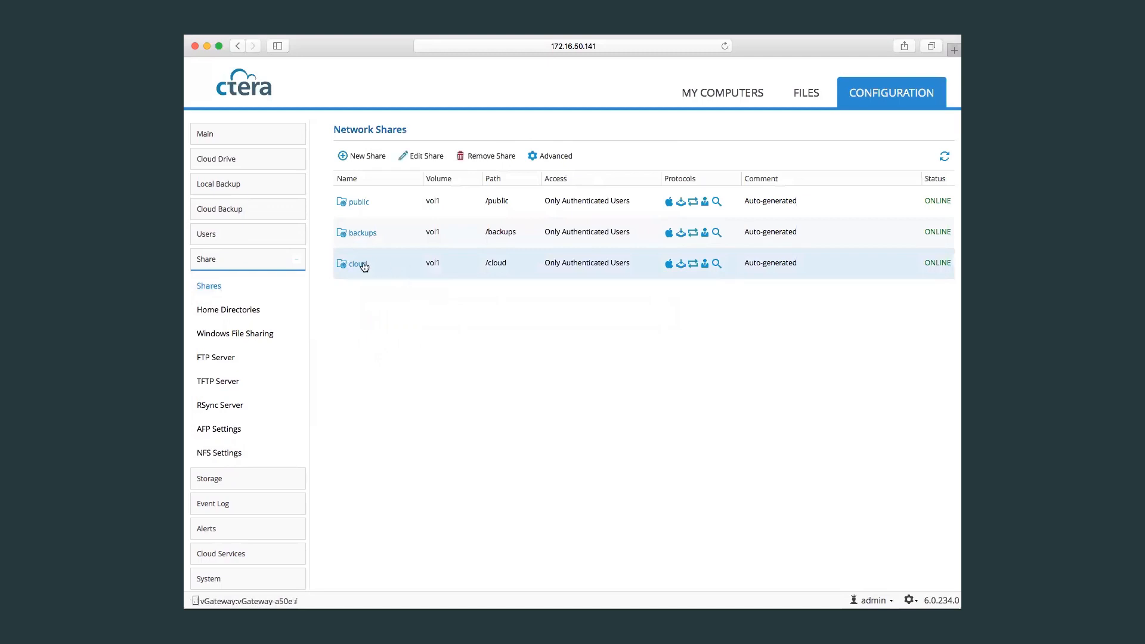
pyautogui.click(690, 501)
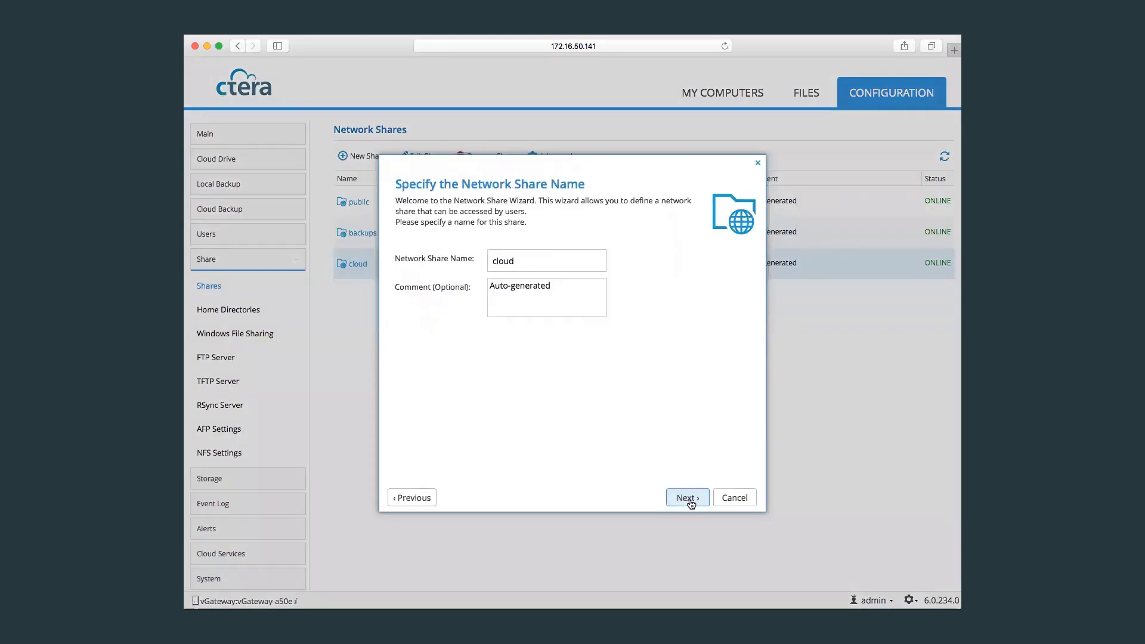
pyautogui.click(689, 500)
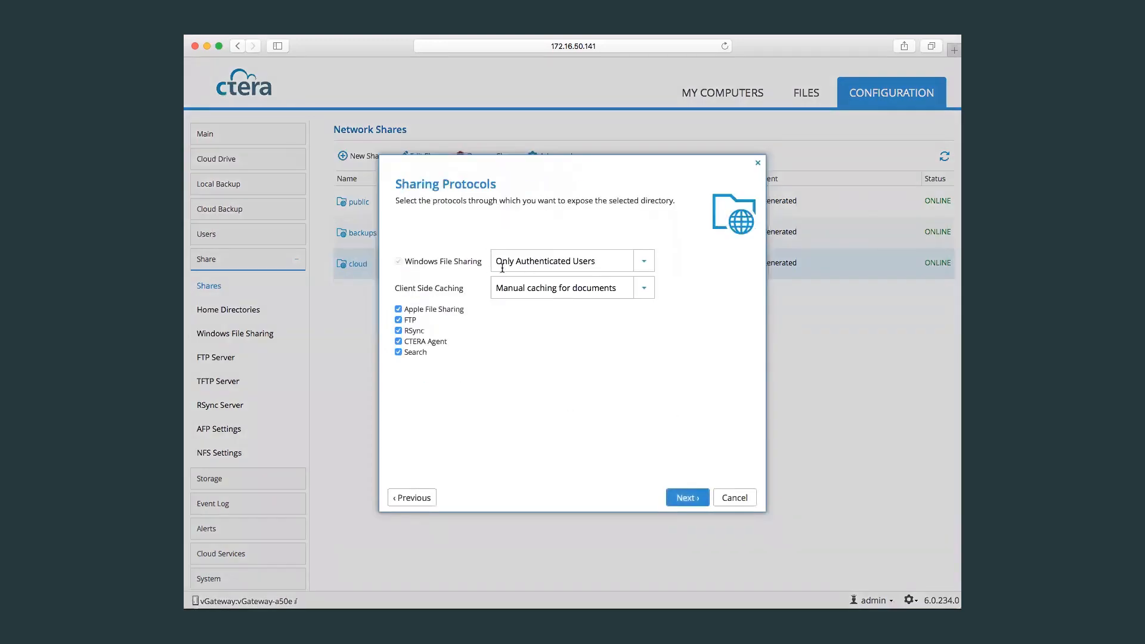
pyautogui.click(642, 266)
pyautogui.click(594, 301)
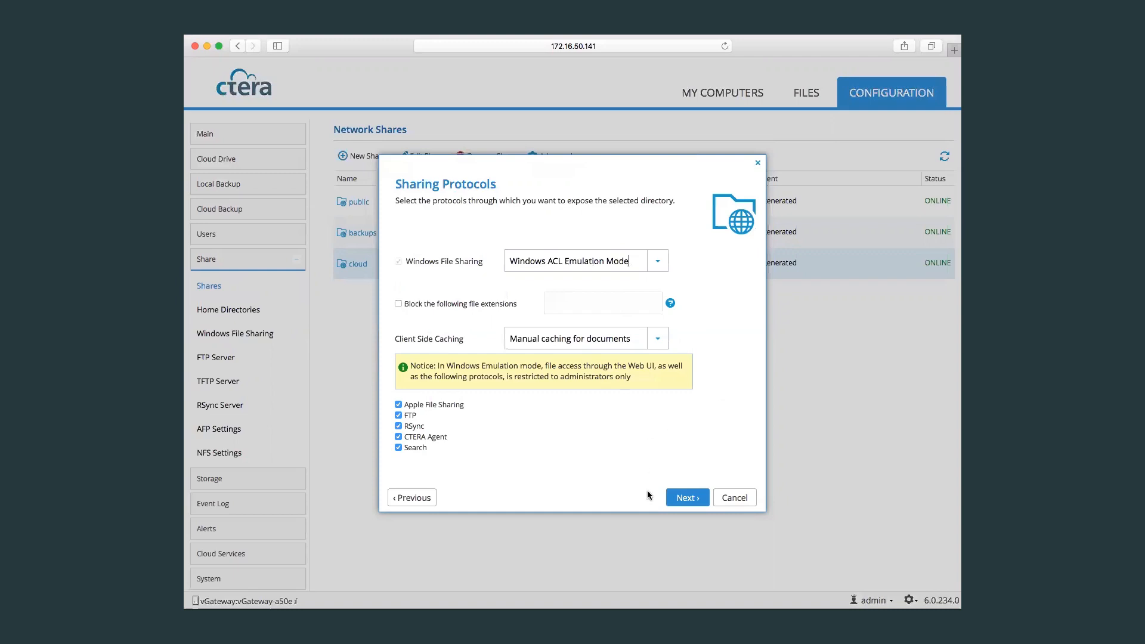
pyautogui.click(688, 499)
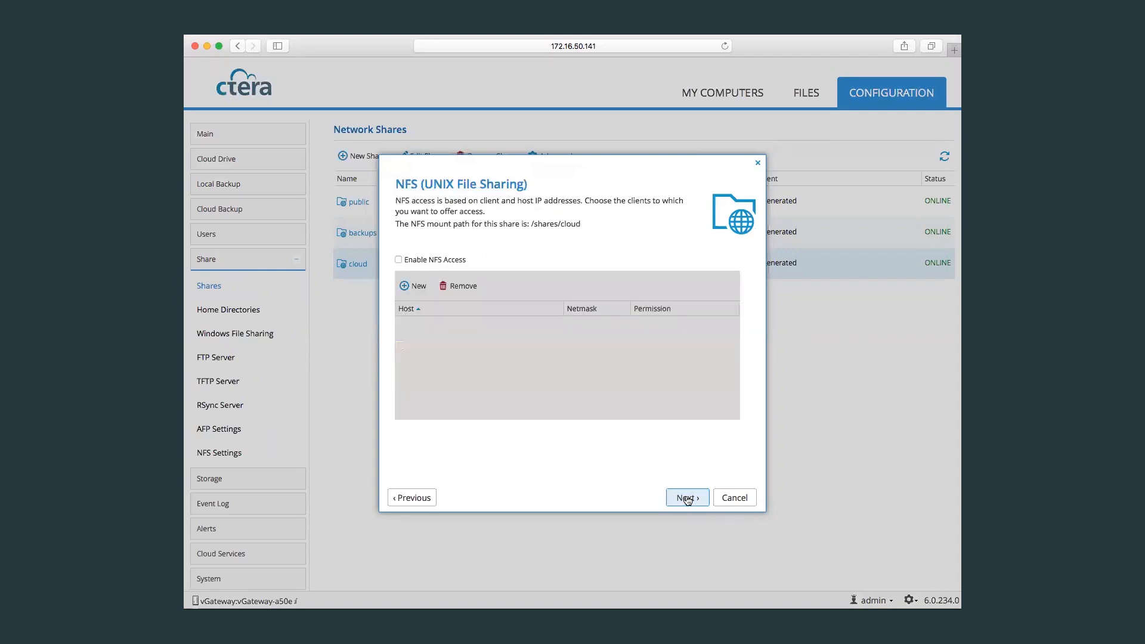
pyautogui.click(688, 499)
pyautogui.click(688, 499)
pyautogui.click(688, 499)
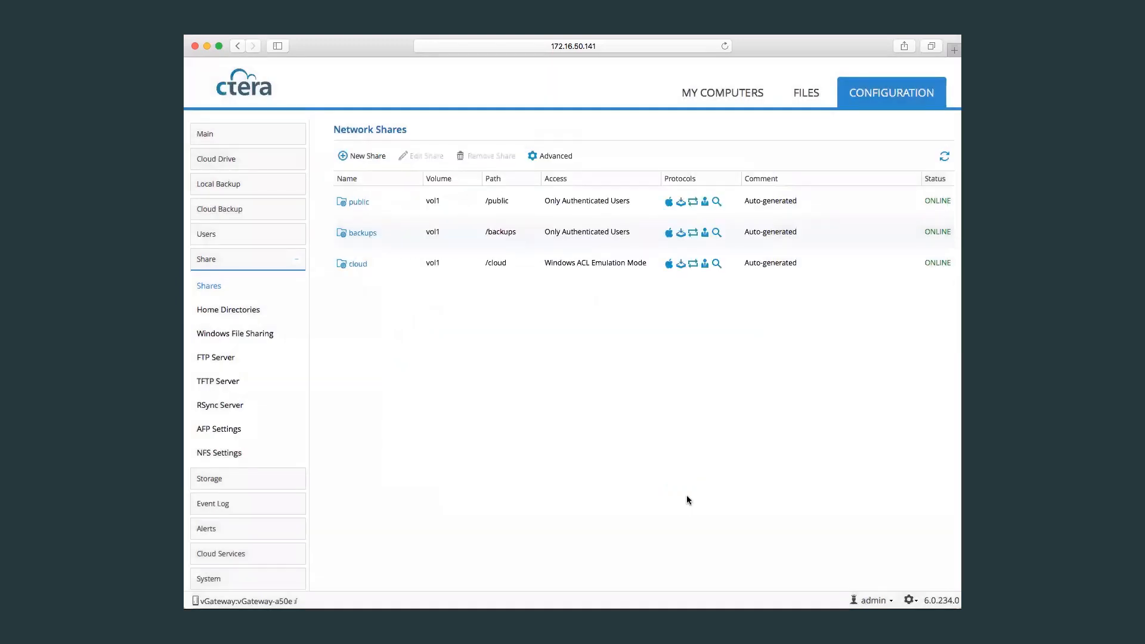
# - Refresh the Cloud Drive folders from the portal
pyautogui.click(224, 160)
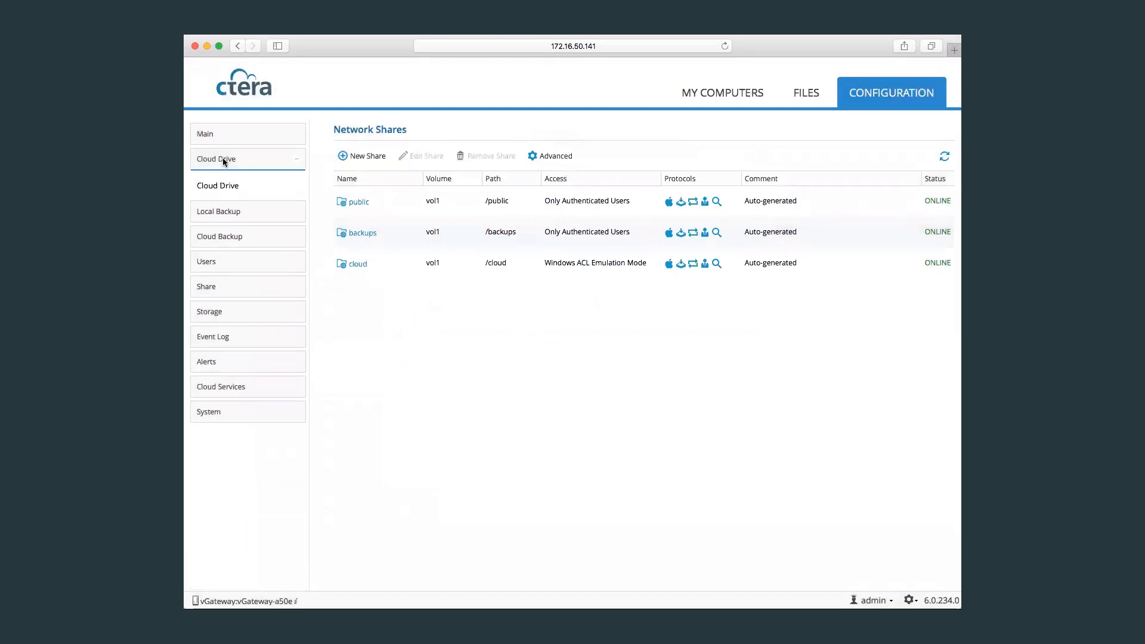
pyautogui.click(236, 184)
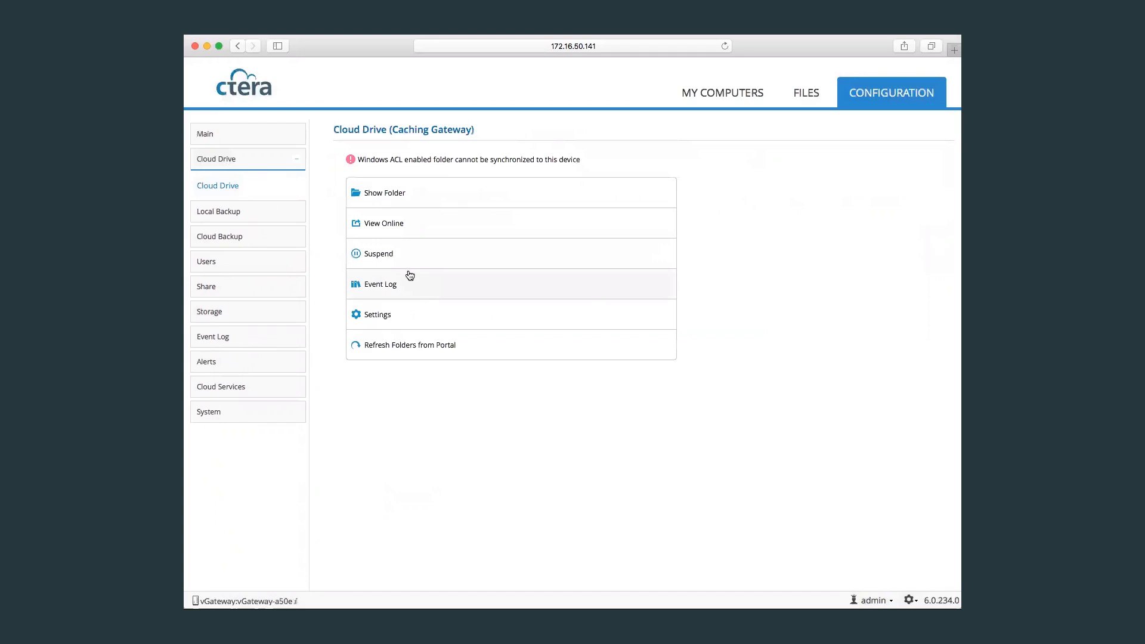
pyautogui.click(411, 346)
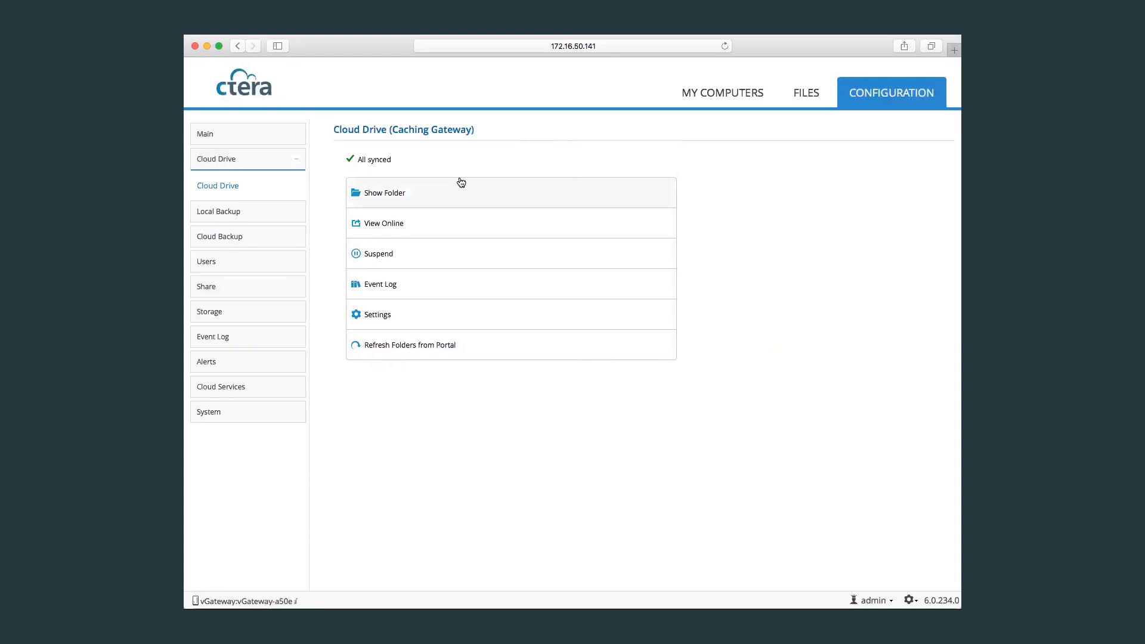
# - In the advanced Cloud Drive settings, make the Pinned folder within the portal user's folder available locally, keeping the Caching Gateway mode, and save
pyautogui.click(389, 316)
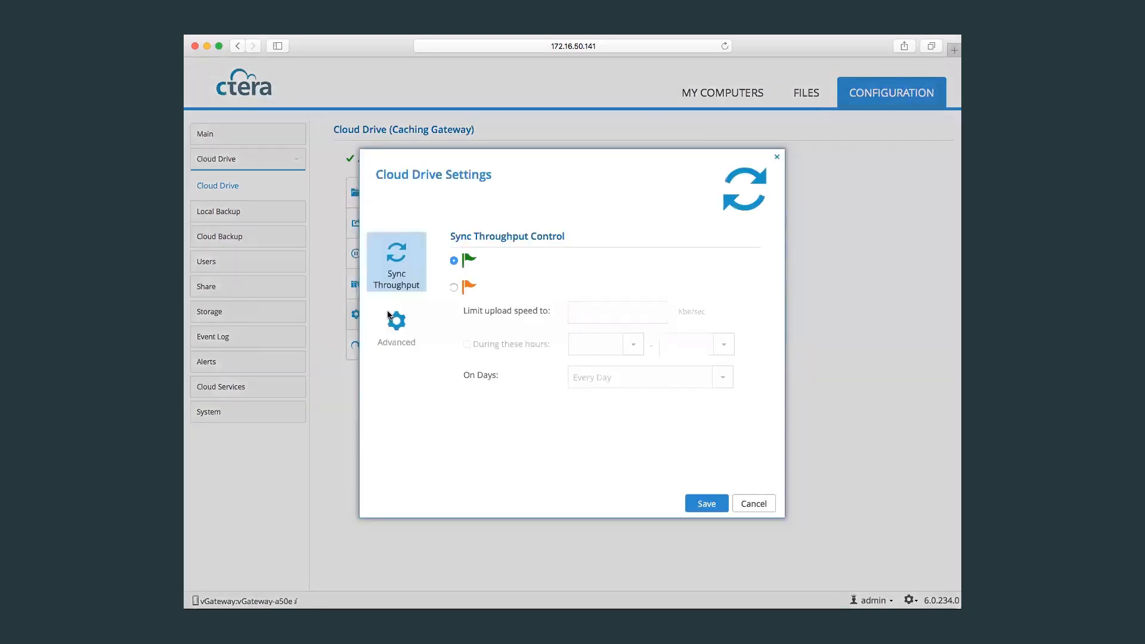
pyautogui.click(401, 324)
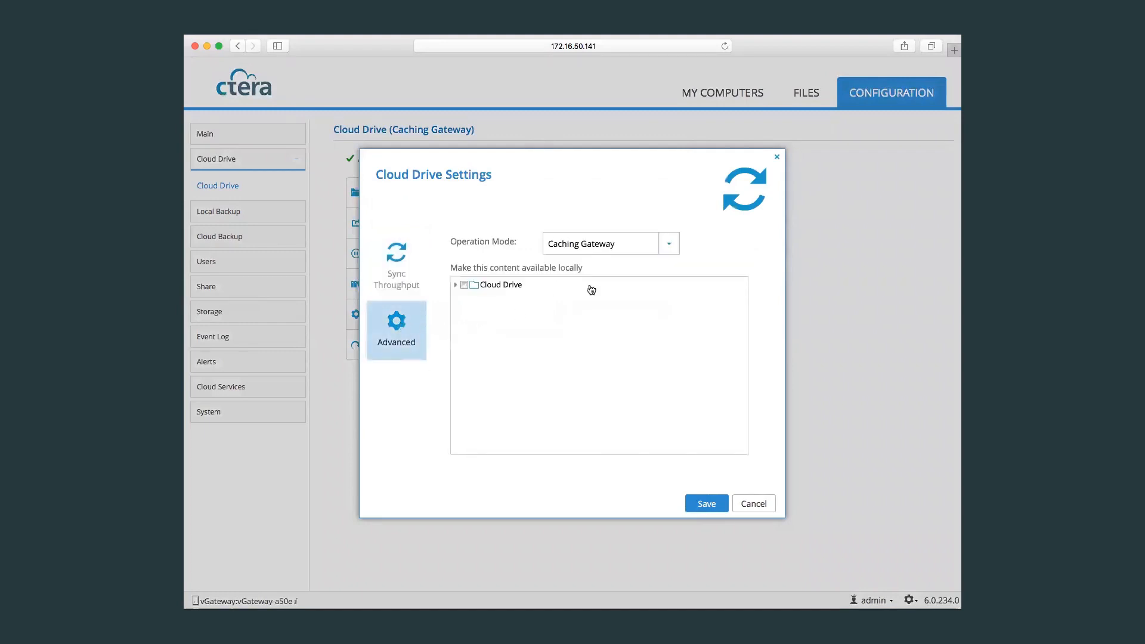
pyautogui.click(670, 244)
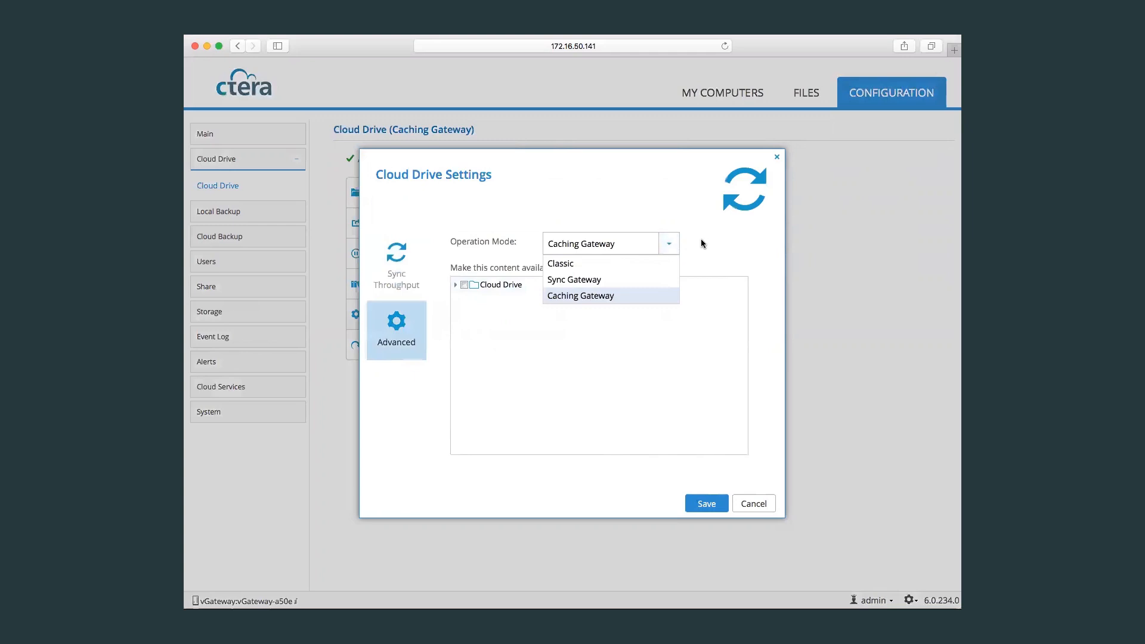
pyautogui.click(457, 286)
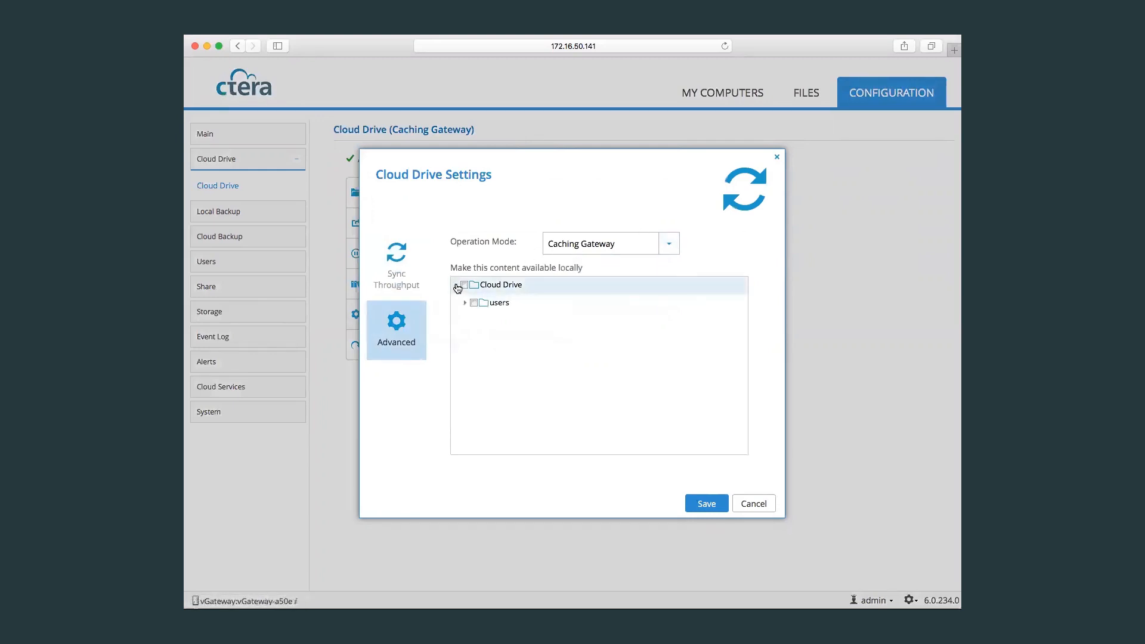
pyautogui.click(466, 304)
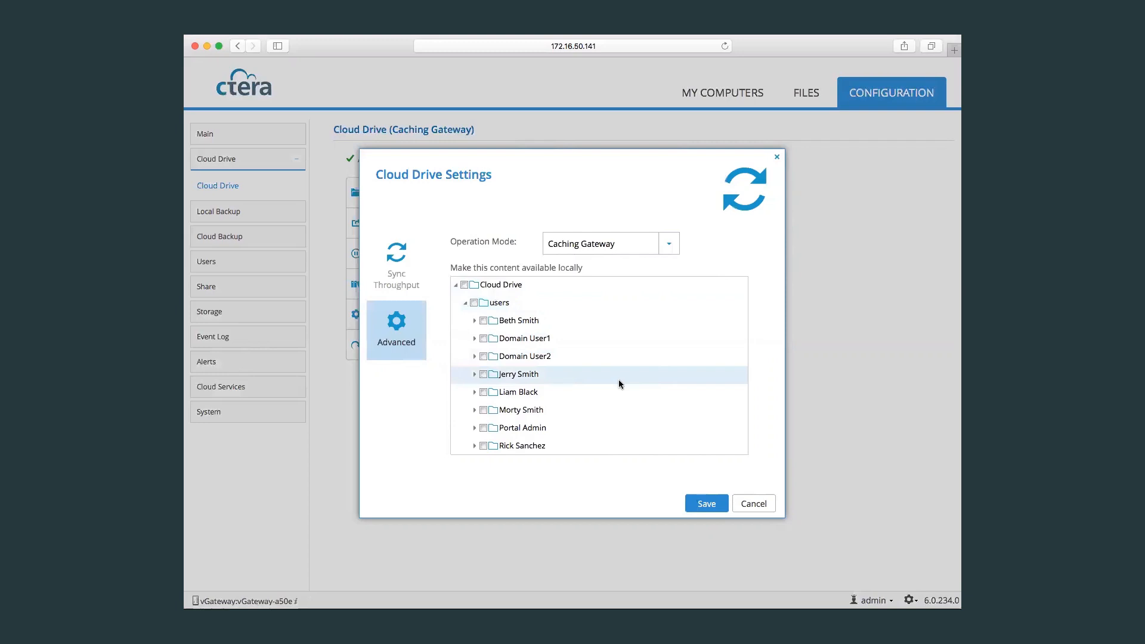
pyautogui.scroll(-1, 618, 383)
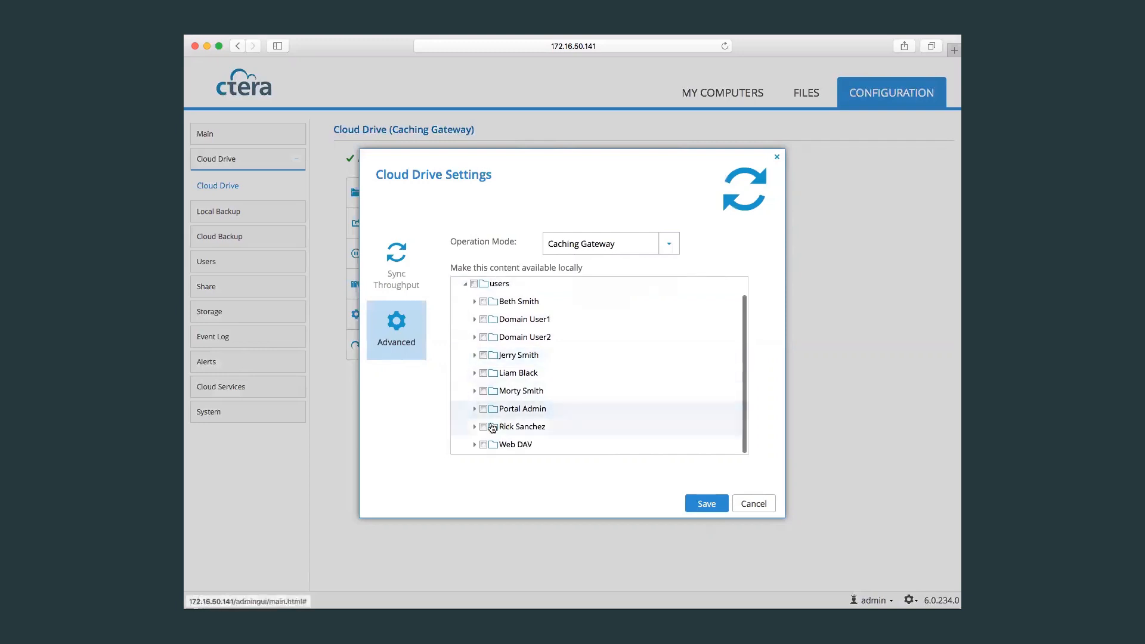
pyautogui.click(475, 428)
pyautogui.scroll(-5, 615, 391)
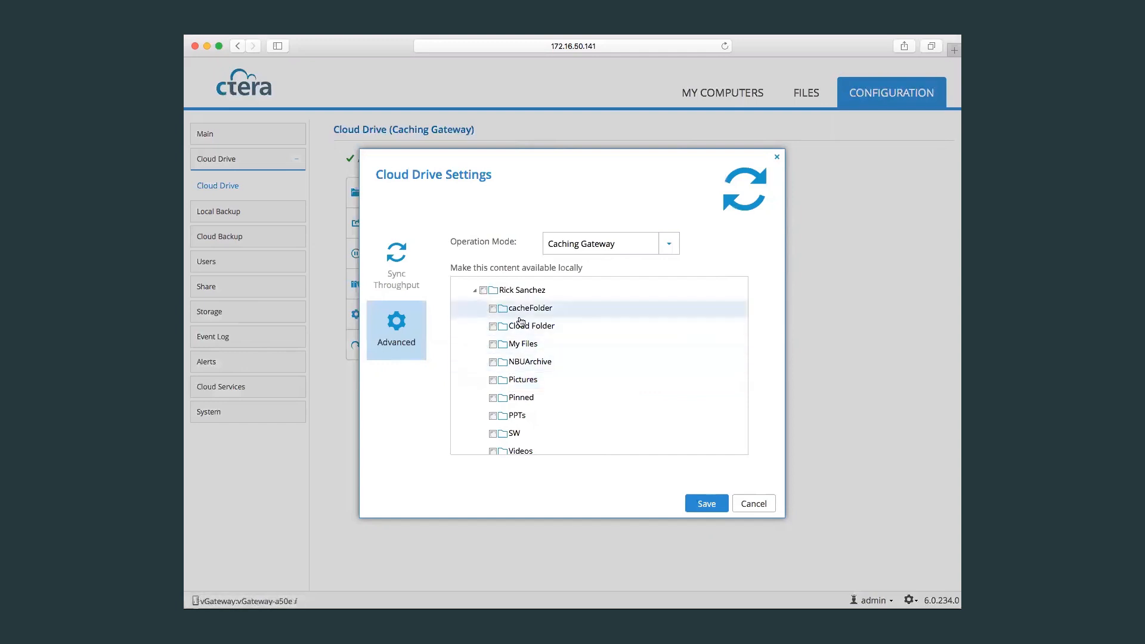
pyautogui.click(493, 399)
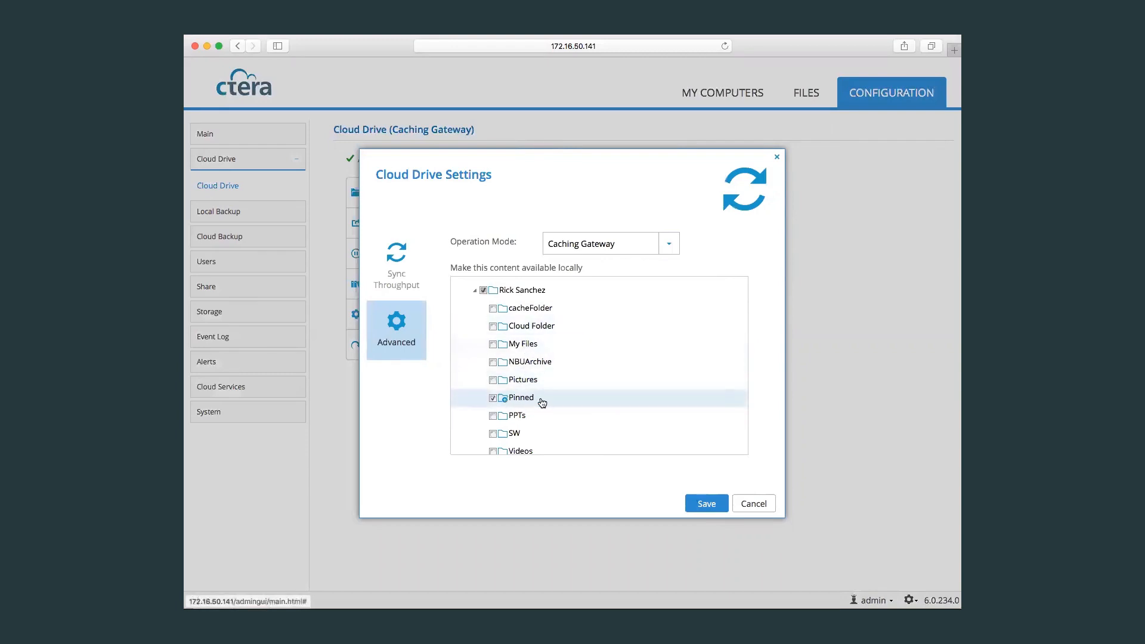
pyautogui.click(707, 504)
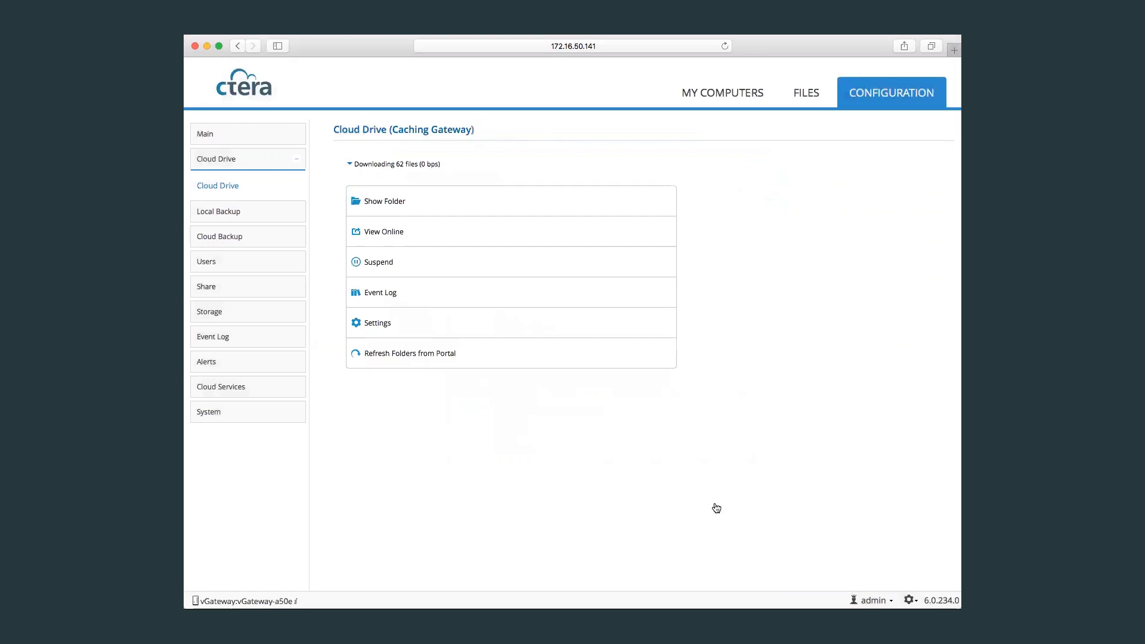
# - Set the device's physical location to Madrid
pyautogui.click(231, 136)
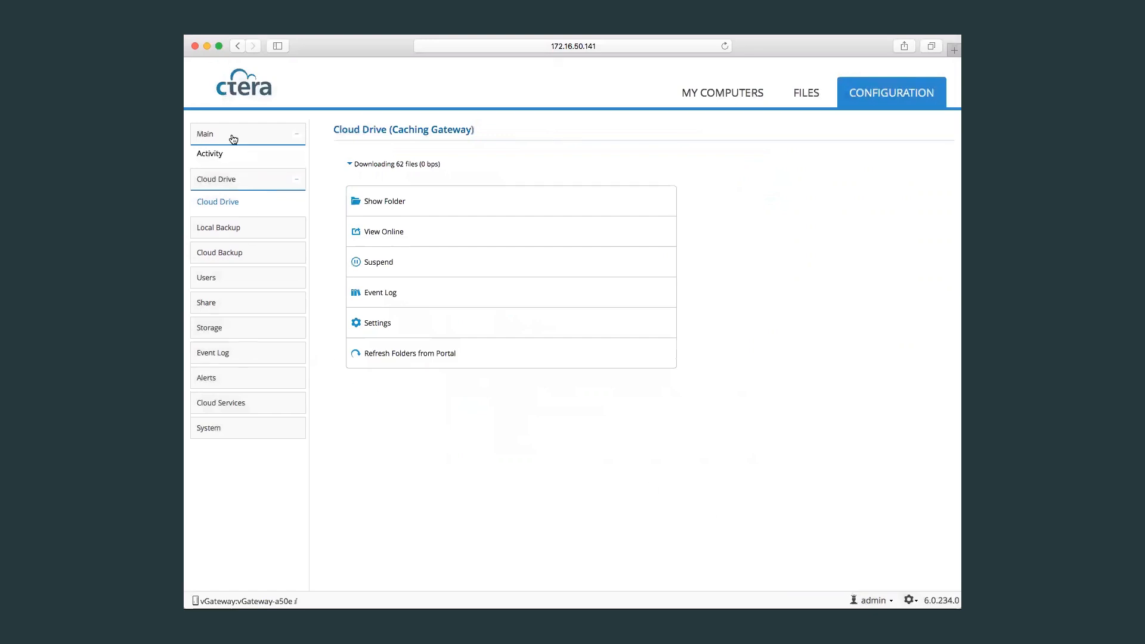
pyautogui.click(223, 188)
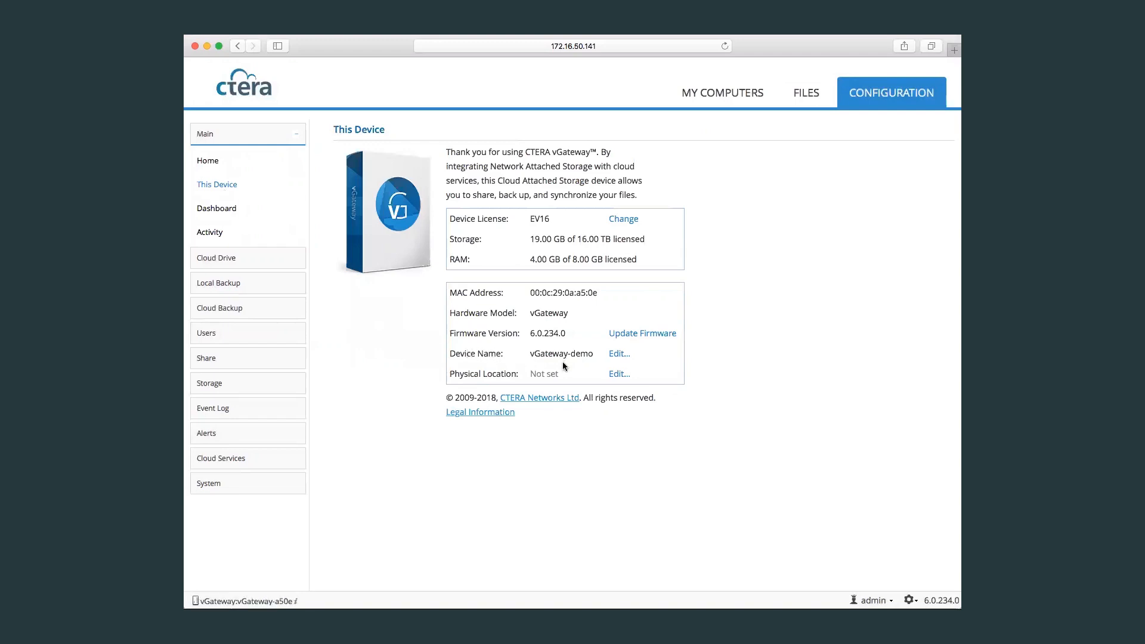
pyautogui.click(616, 376)
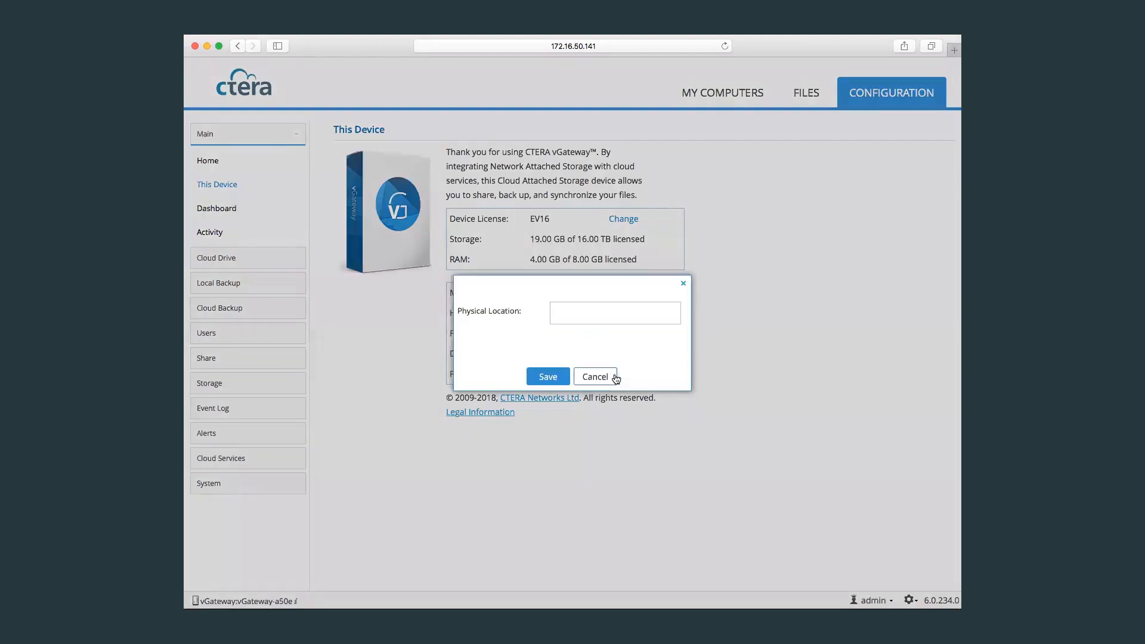
pyautogui.write('Madrid')
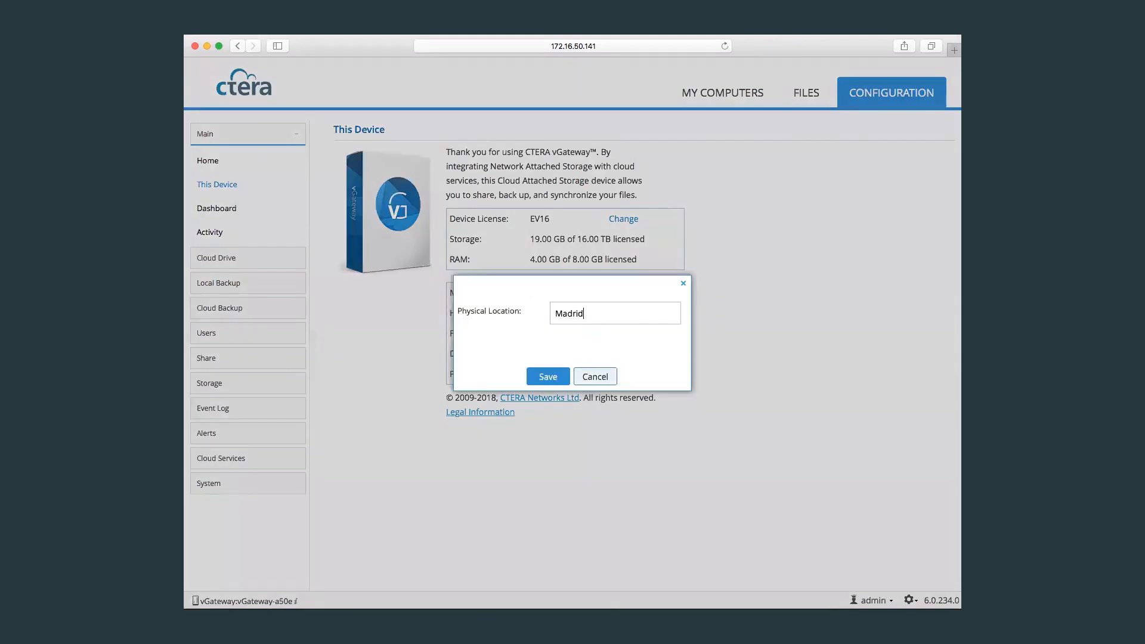
pyautogui.click(549, 376)
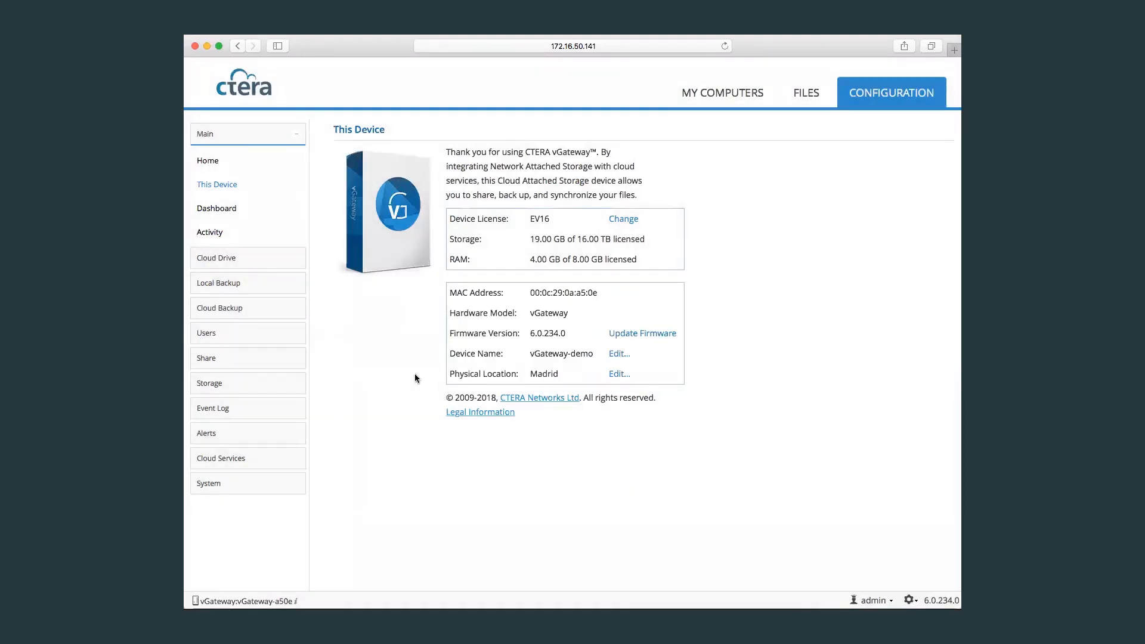
# - Review the gateway's dashboard and activity monitor
pyautogui.click(239, 209)
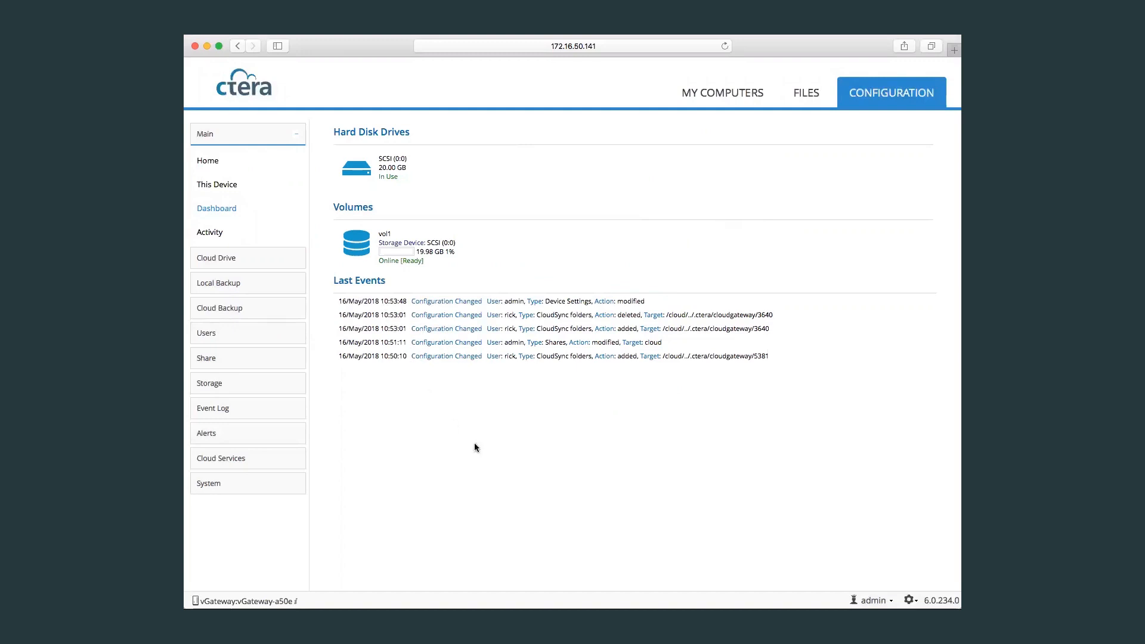
pyautogui.click(214, 233)
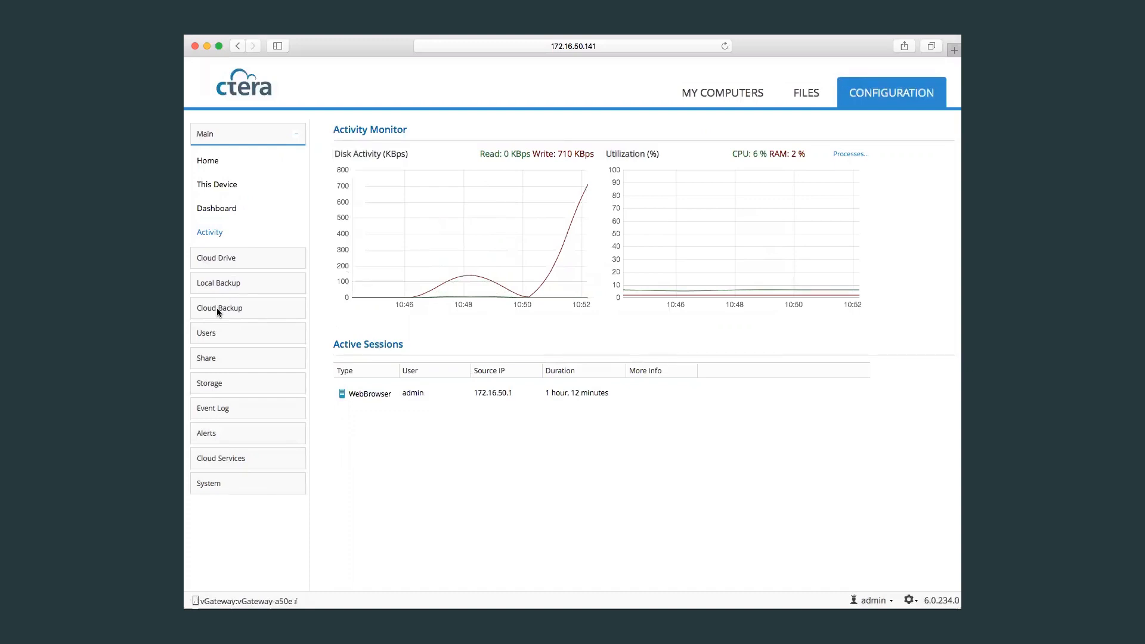
# - Add a local user account with a username and password, leaving the optional account details empty
pyautogui.click(233, 331)
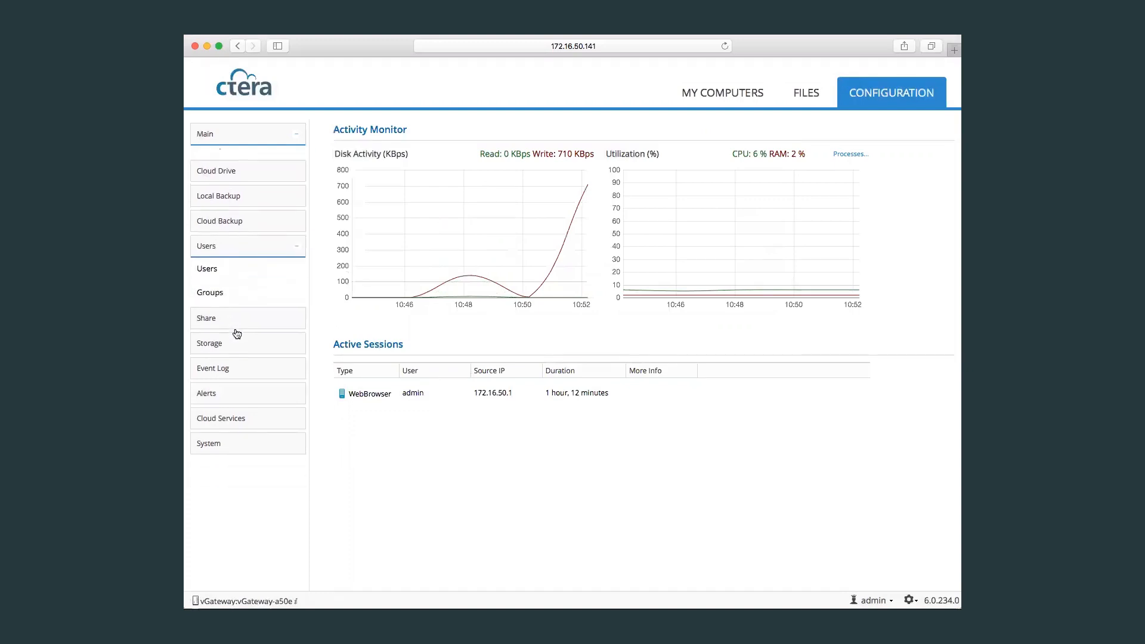
pyautogui.click(216, 262)
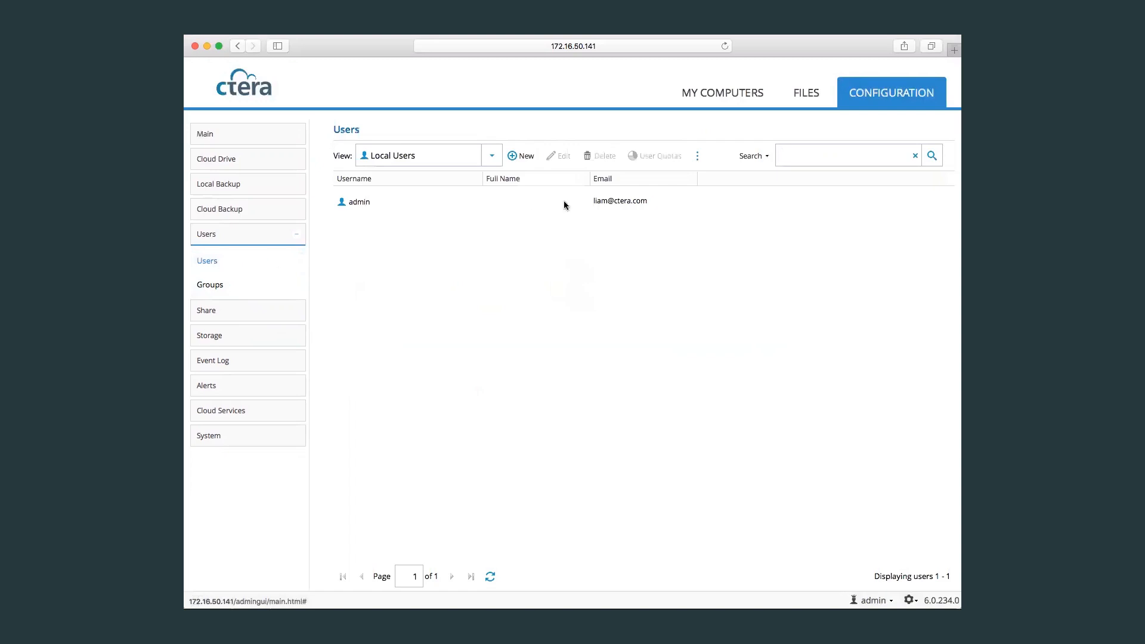
pyautogui.click(520, 156)
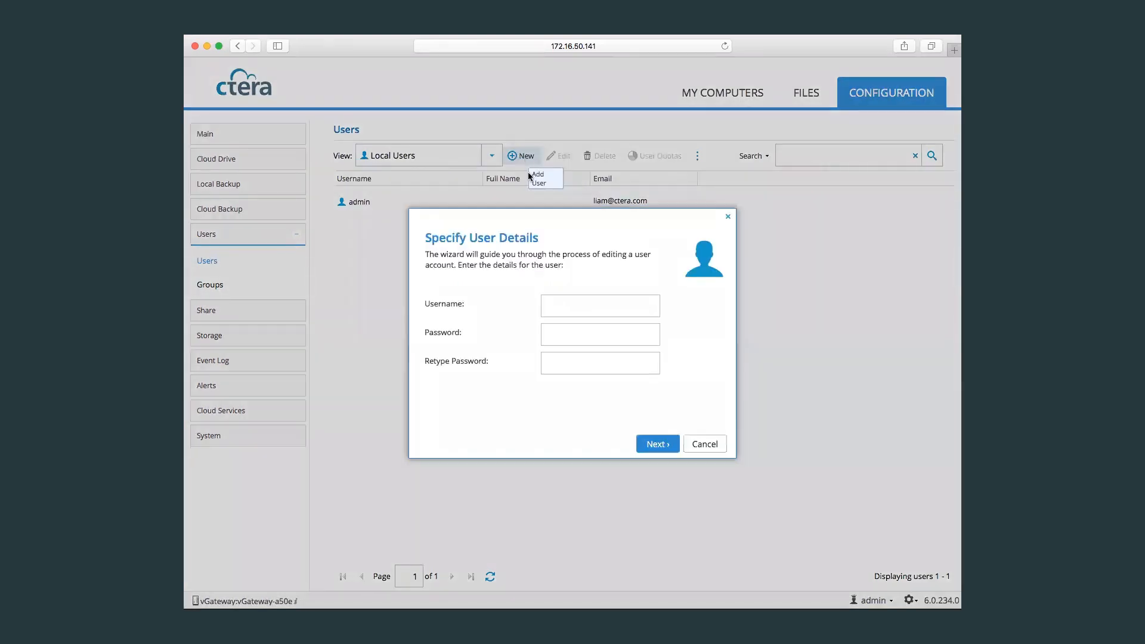
pyautogui.click(567, 308)
pyautogui.write('rick')
pyautogui.press('Tab')
pyautogui.write('********')
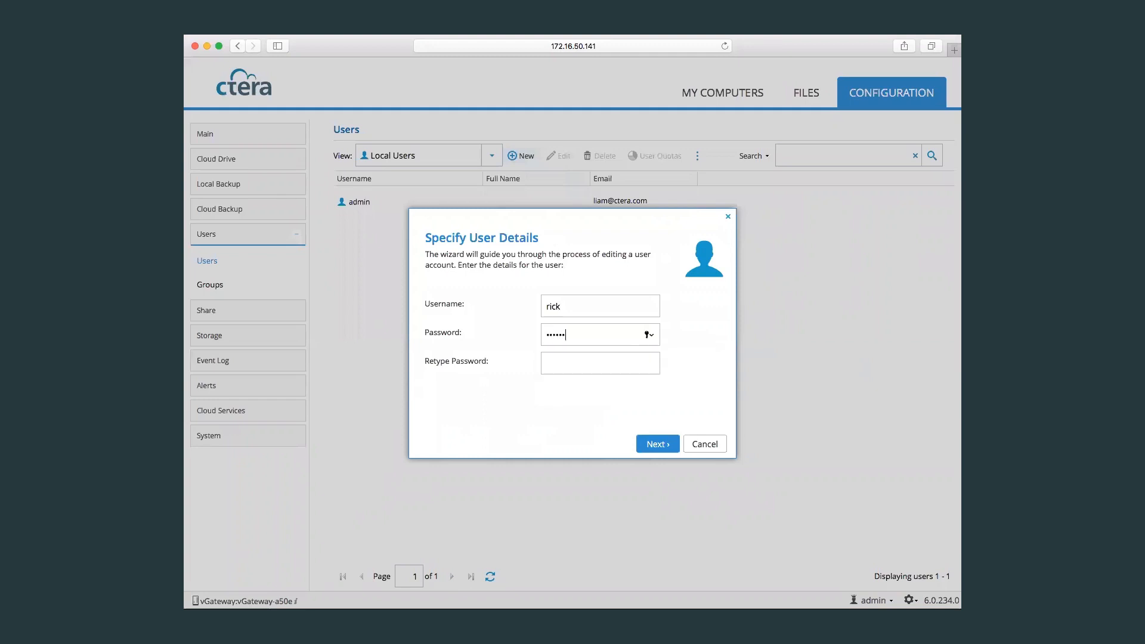
pyautogui.press('Tab')
pyautogui.write('********')
pyautogui.click(658, 444)
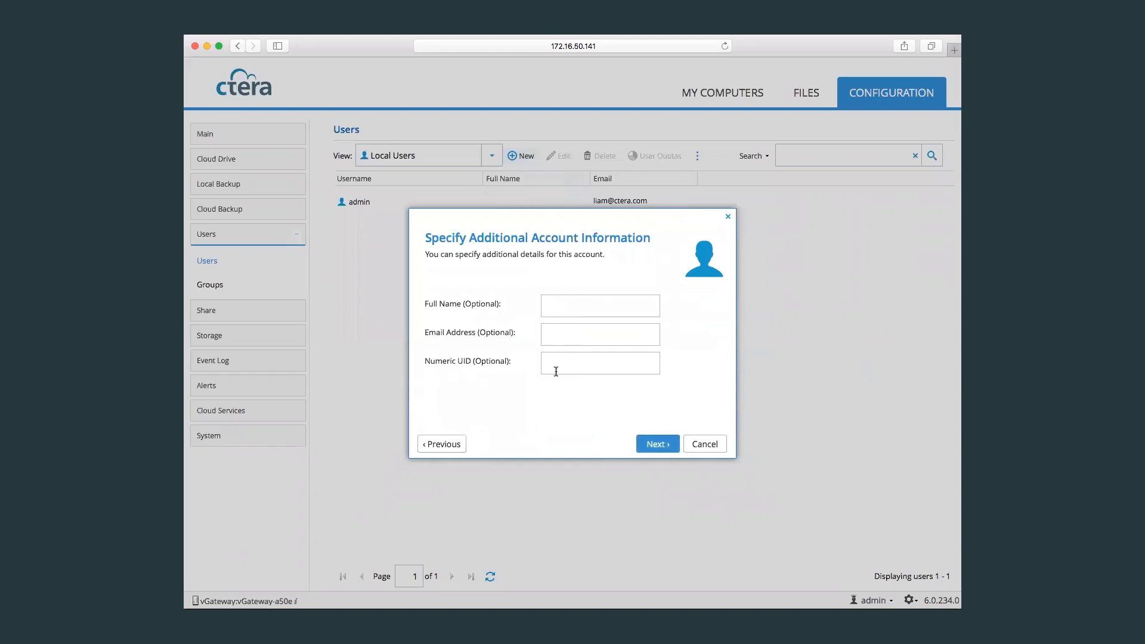
pyautogui.click(656, 447)
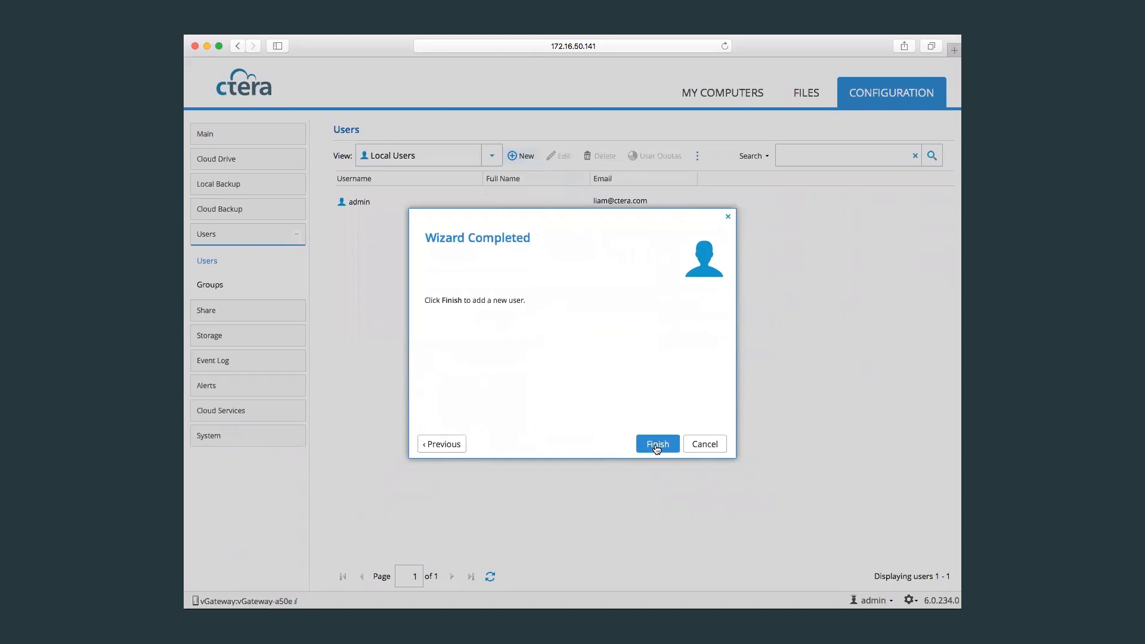
pyautogui.click(664, 444)
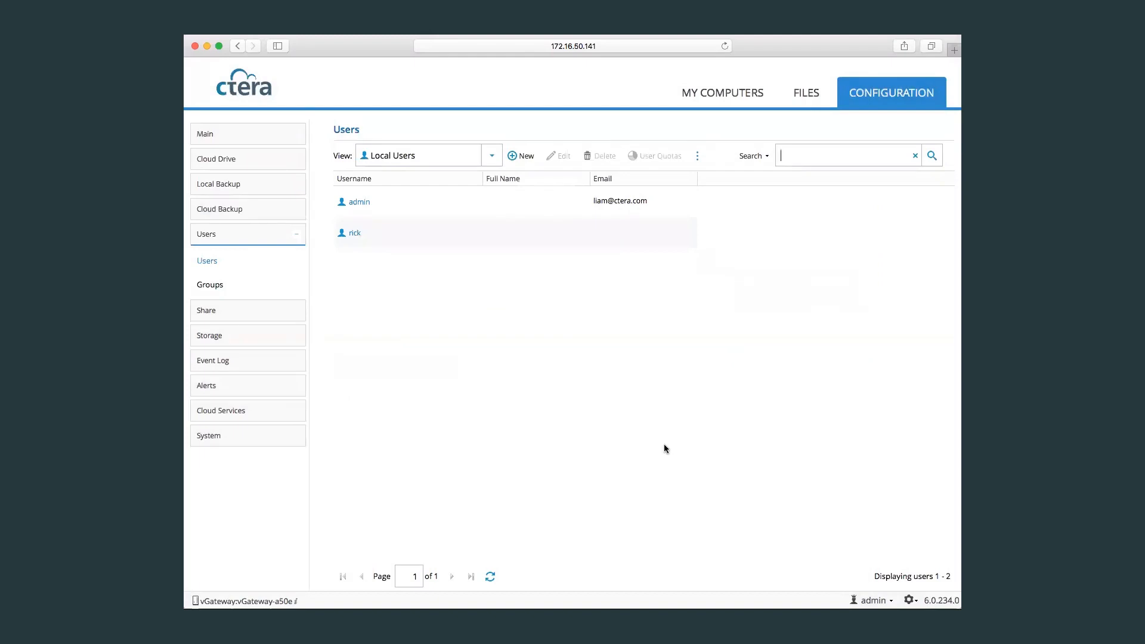
# - Check the user view selection and review the list of local user groups
pyautogui.click(480, 159)
pyautogui.click(493, 157)
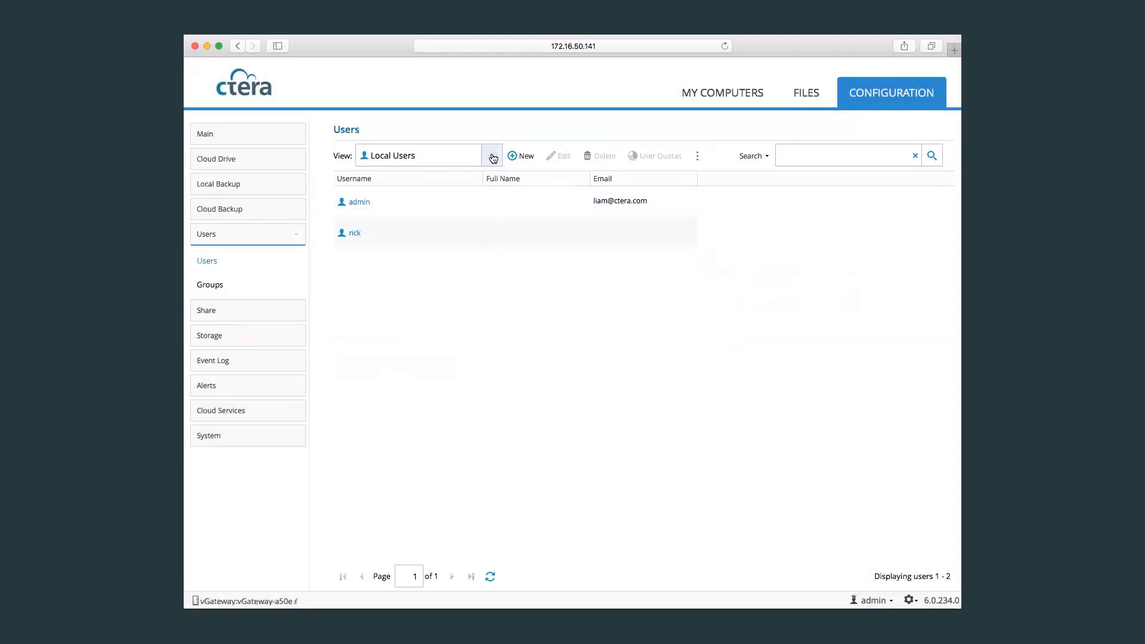
pyautogui.click(225, 291)
pyautogui.click(631, 117)
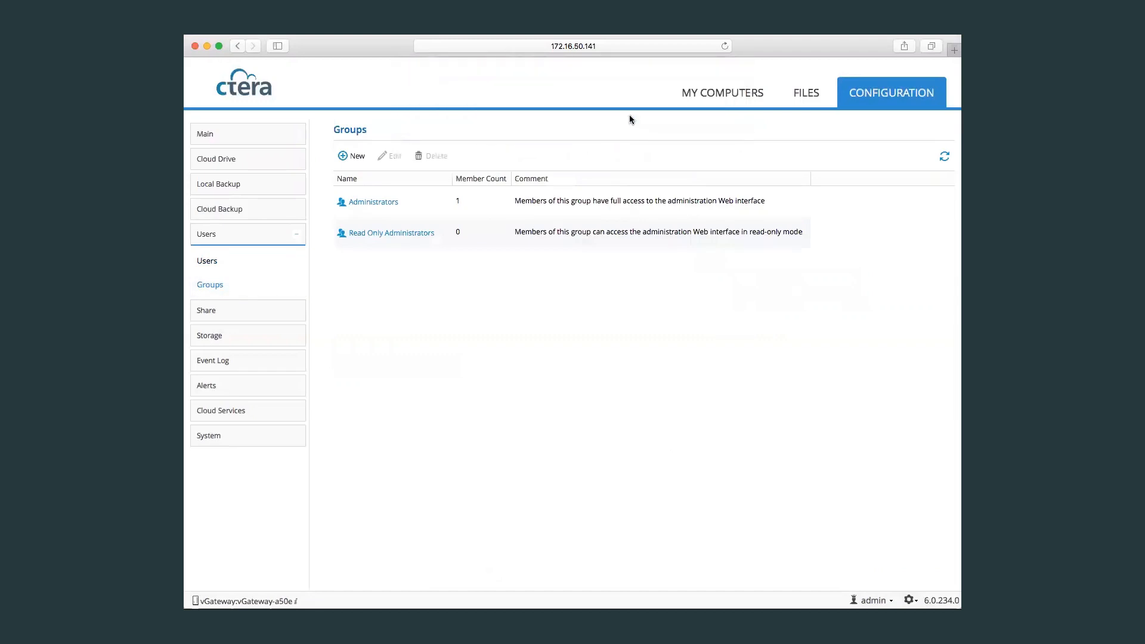
# - Start a new network share and choose the Pinned folder inside the synced user's folder under cloud/users as its source
pyautogui.click(275, 310)
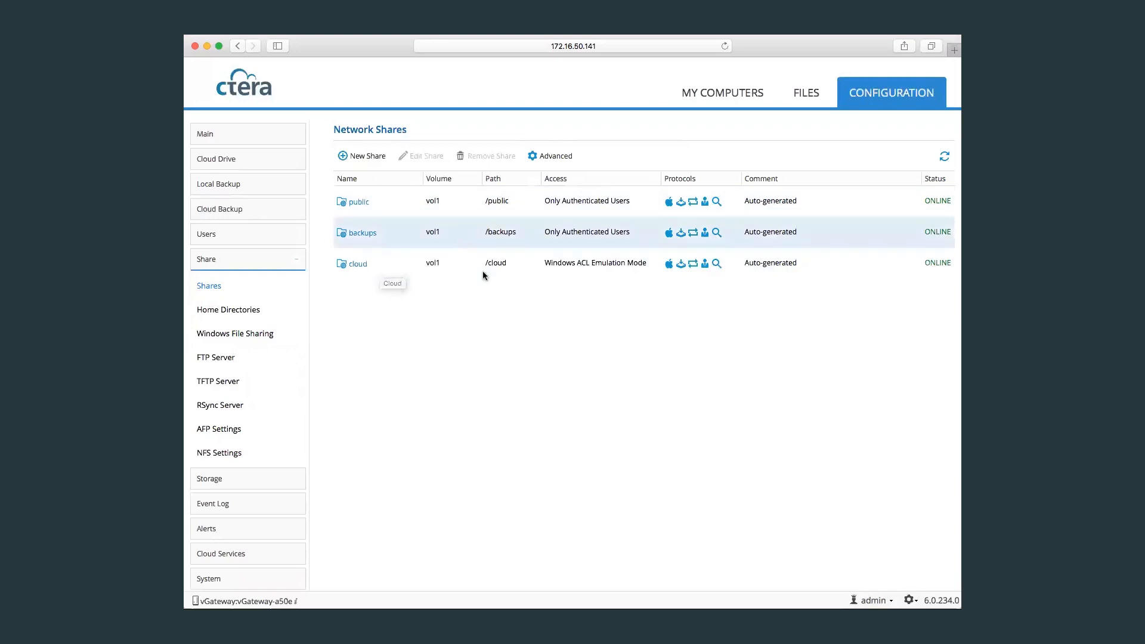
pyautogui.click(360, 155)
pyautogui.click(399, 288)
pyautogui.click(410, 305)
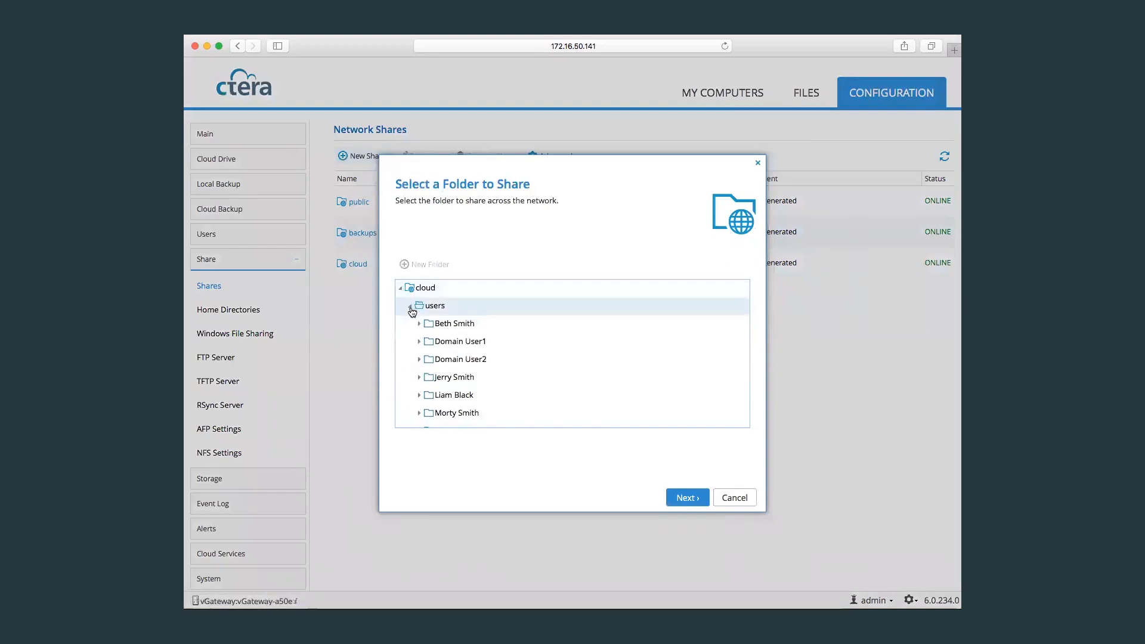
pyautogui.scroll(-3, 507, 361)
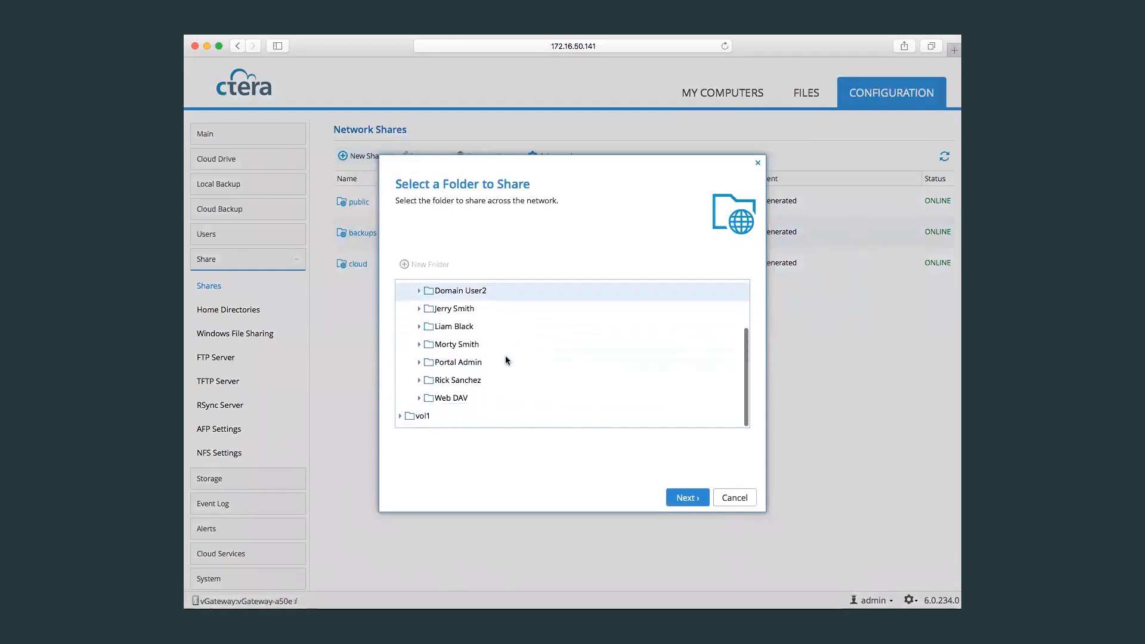
pyautogui.click(419, 382)
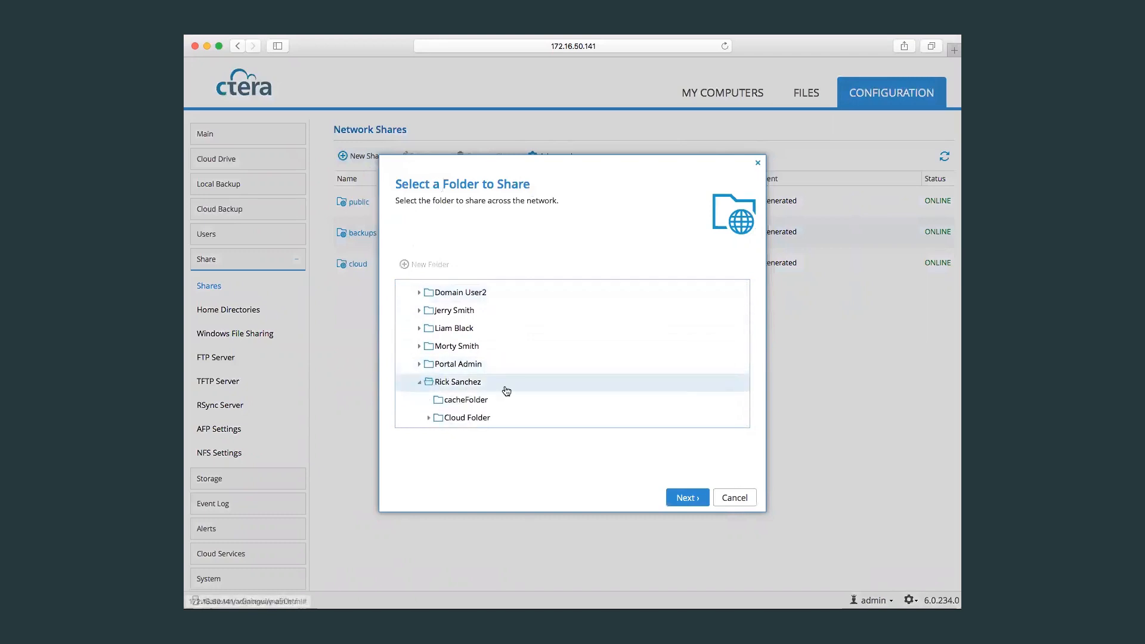
pyautogui.scroll(-2, 507, 390)
pyautogui.scroll(-2, 506, 391)
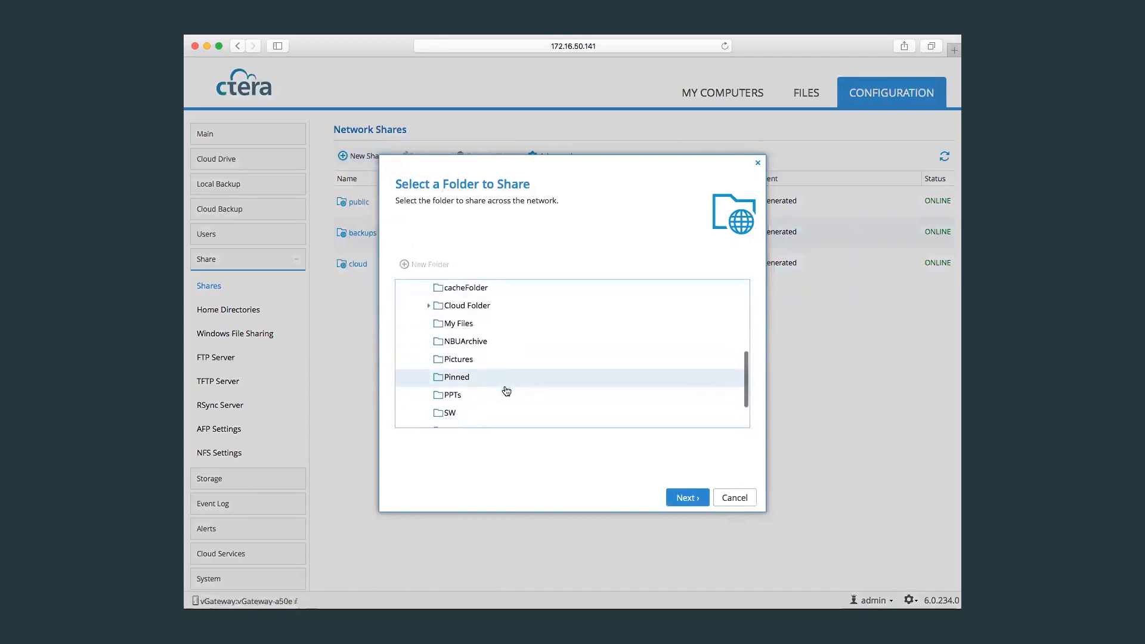
pyautogui.click(476, 378)
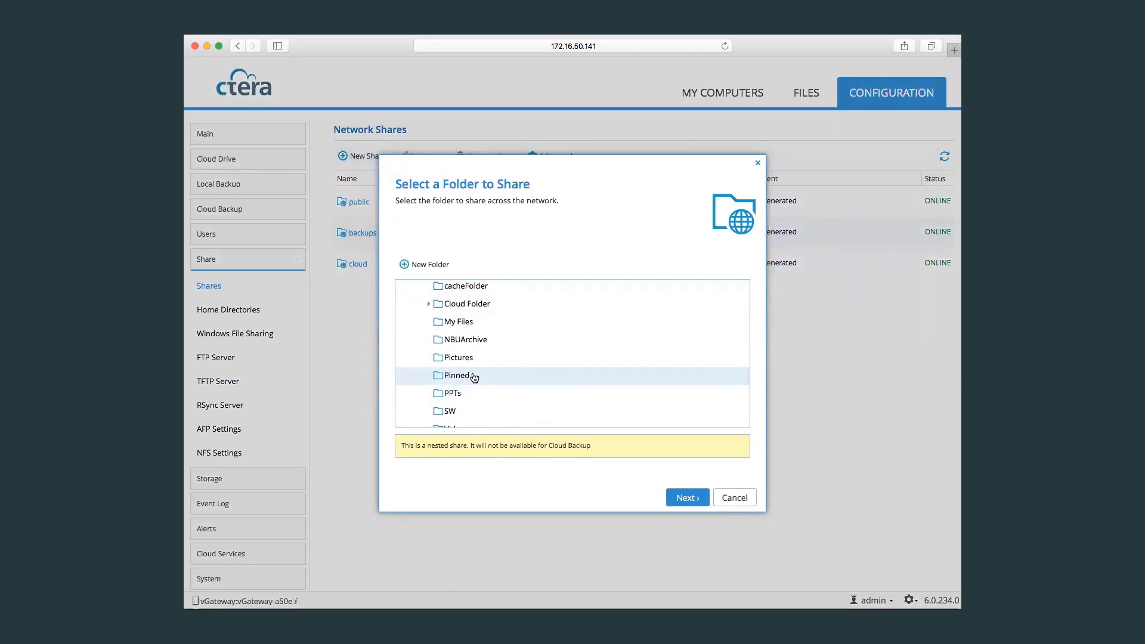
pyautogui.click(683, 500)
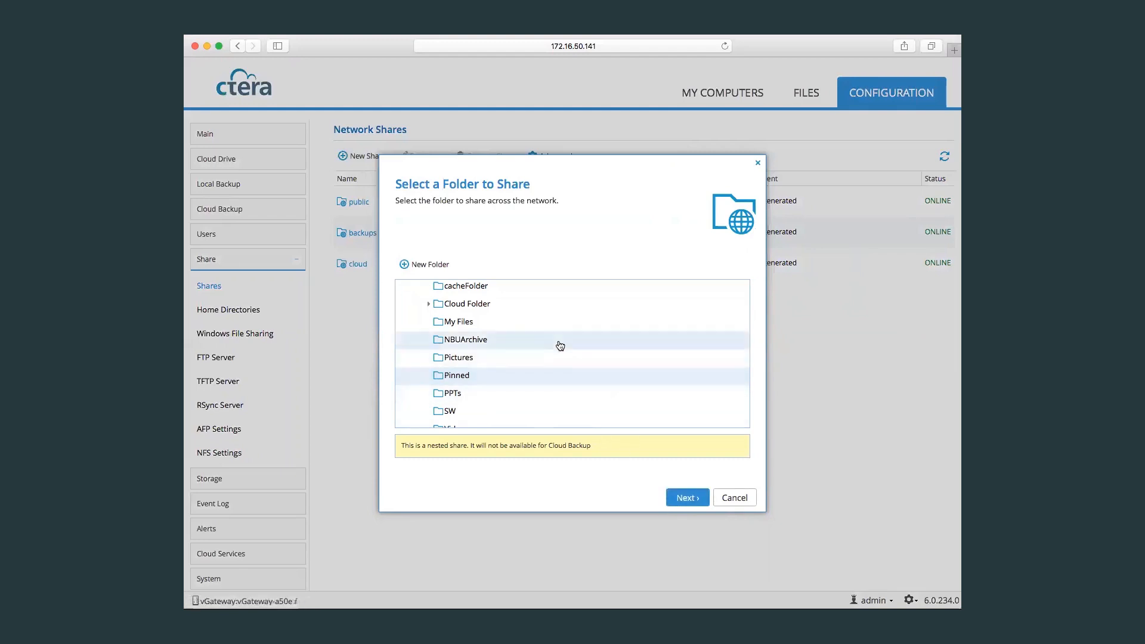
pyautogui.scroll(10, 561, 346)
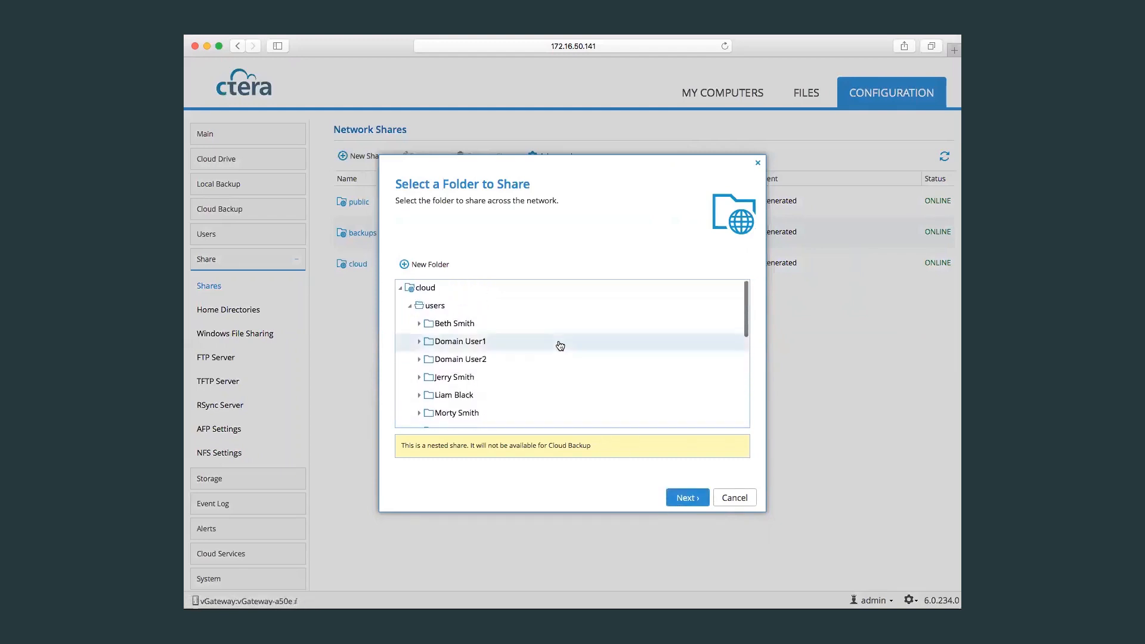
pyautogui.scroll(-10, 560, 346)
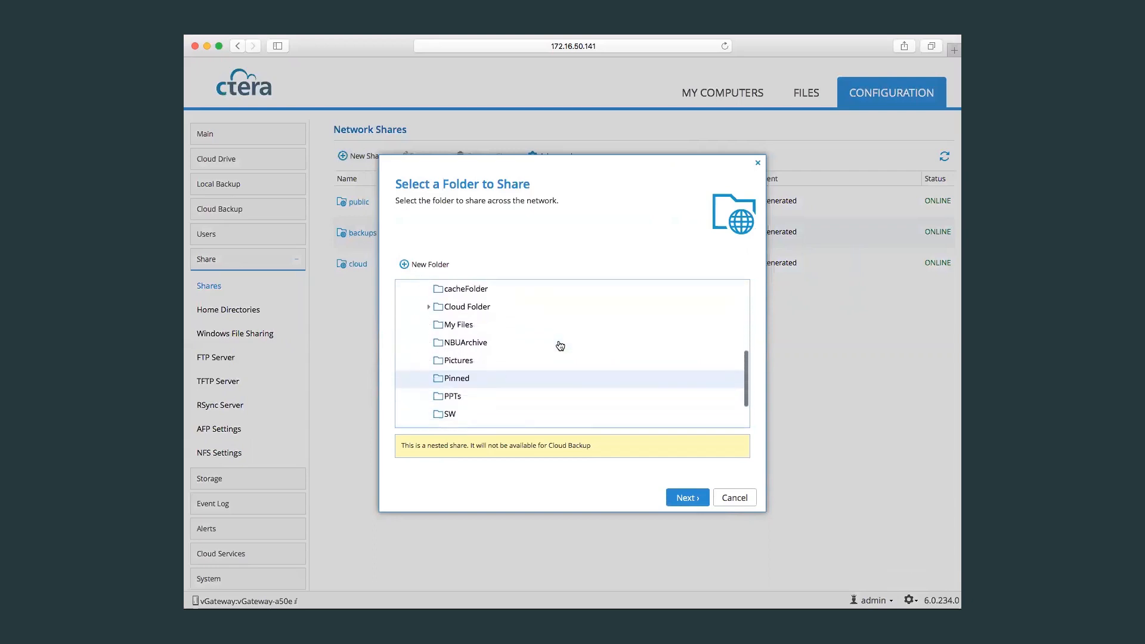
pyautogui.click(687, 499)
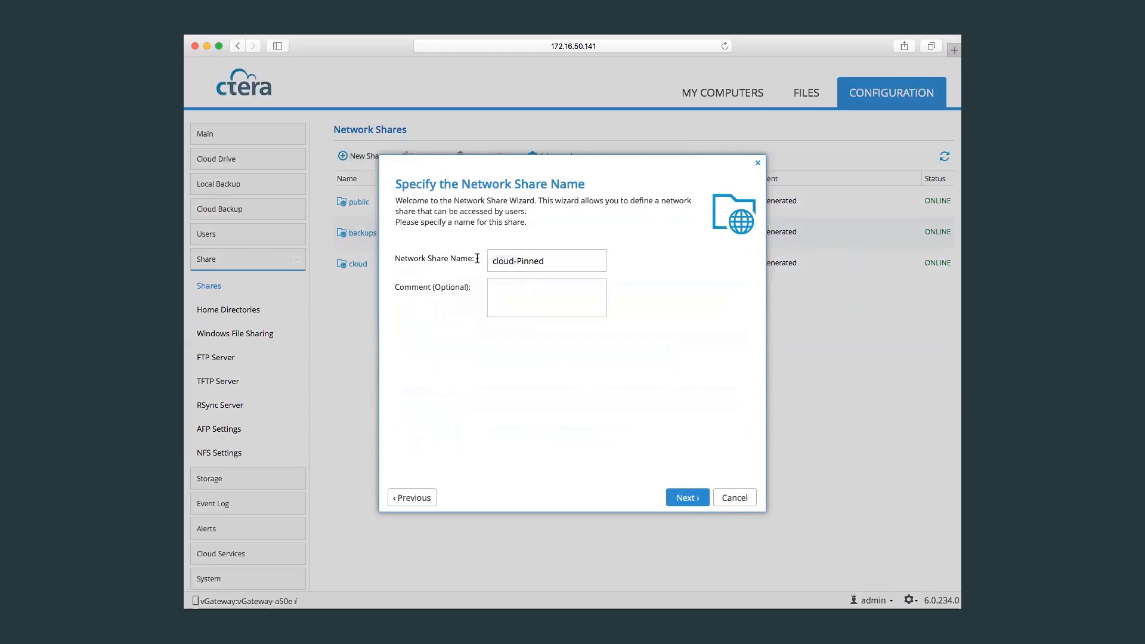
# - Name the network share with the folder owner's first name followed by "-Pinned", leaving the comment empty
pyautogui.press('BackSpace')
pyautogui.press('BackSpace')
pyautogui.press('BackSpace')
pyautogui.press('BackSpace')
pyautogui.press('BackSpace')
pyautogui.press('BackSpace')
pyautogui.write('rick')
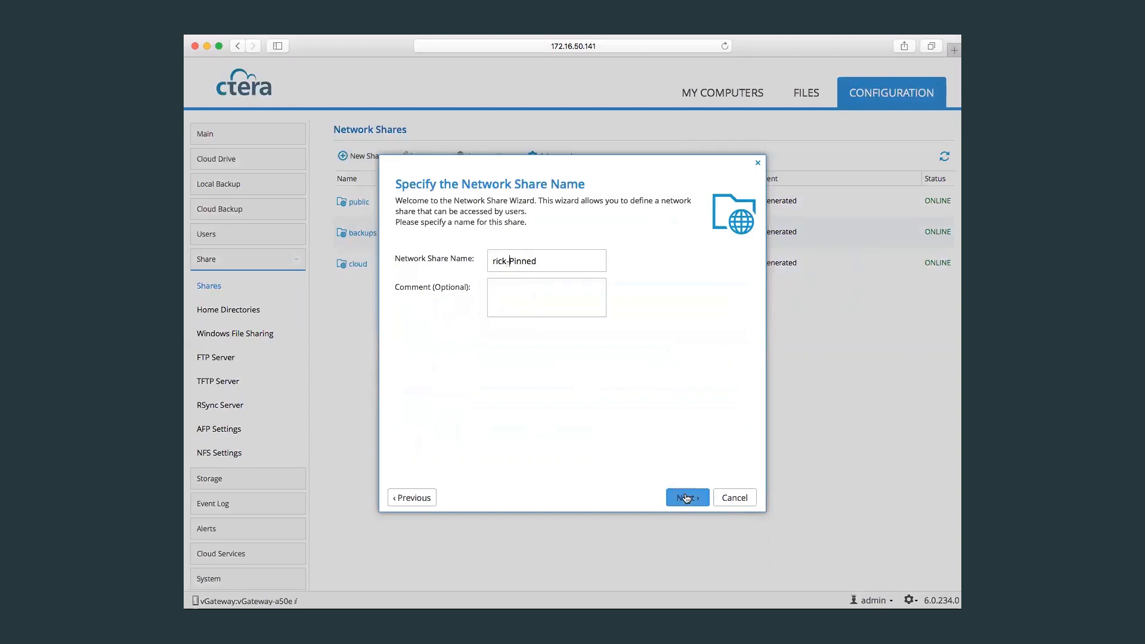
pyautogui.click(687, 498)
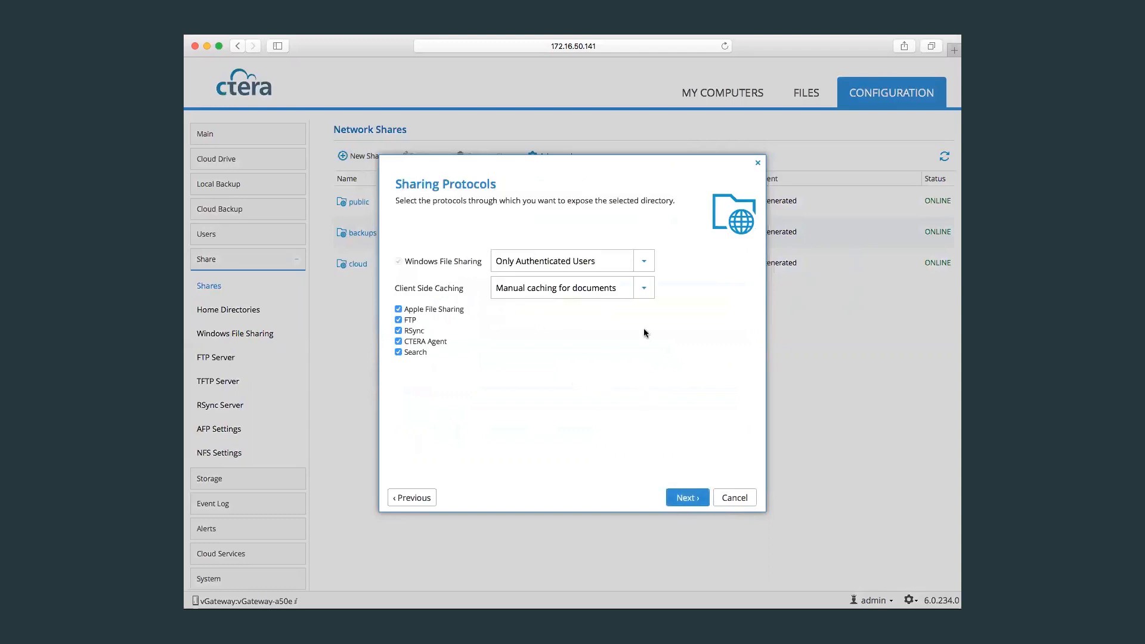
# - Set the share's Windows file sharing to Windows ACL Emulation Mode and finish creating it with the default NFS and permission settings
pyautogui.click(644, 261)
pyautogui.click(555, 297)
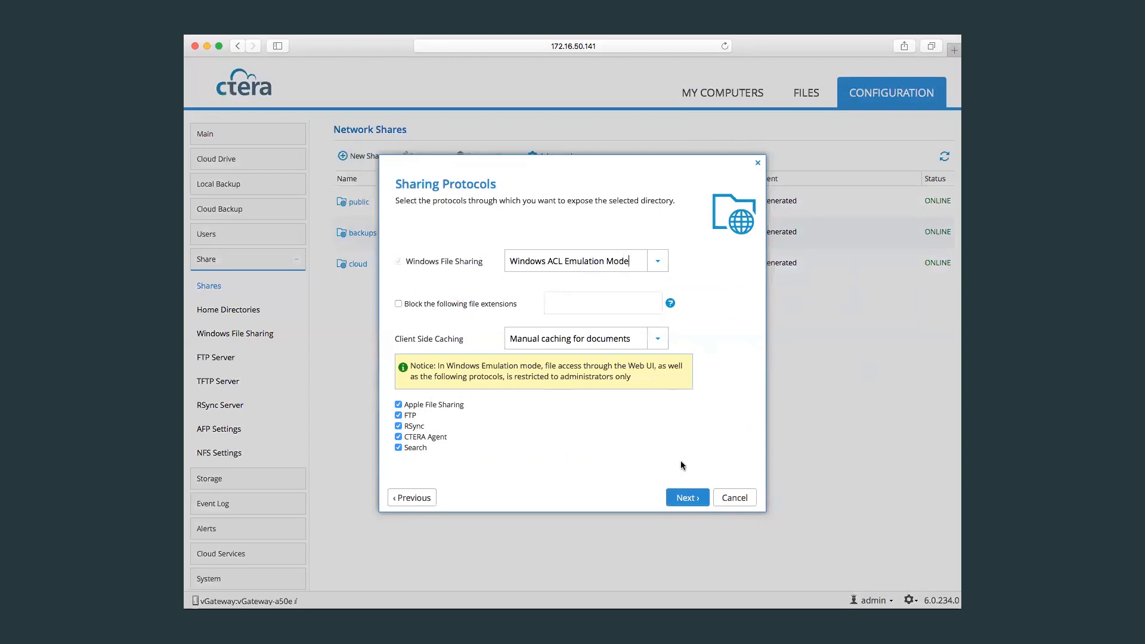
pyautogui.click(688, 500)
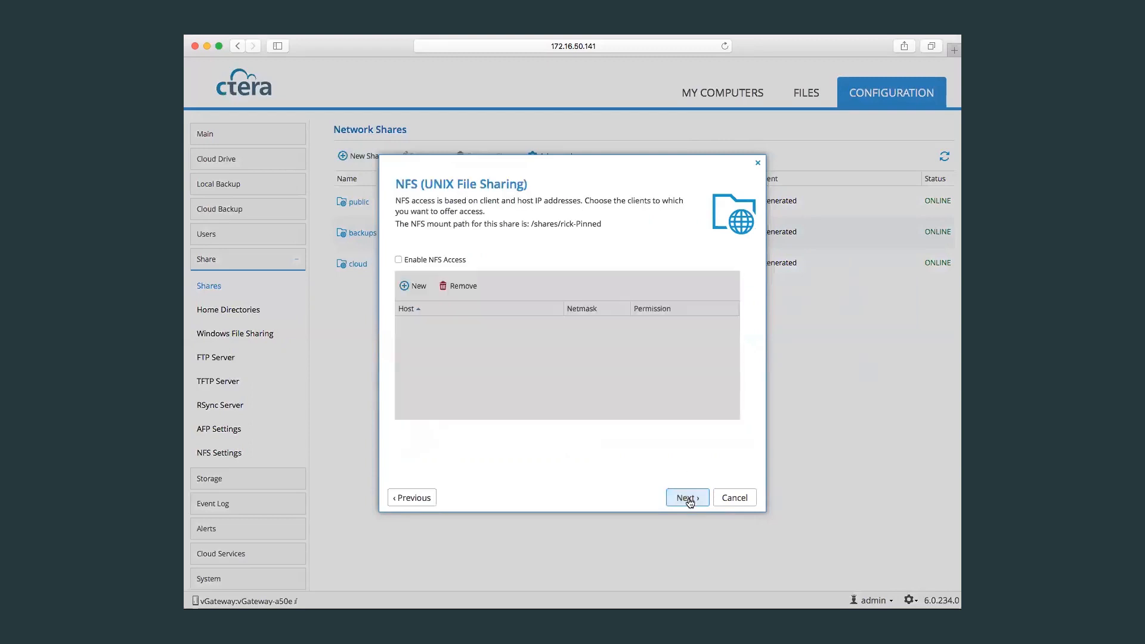
pyautogui.click(688, 499)
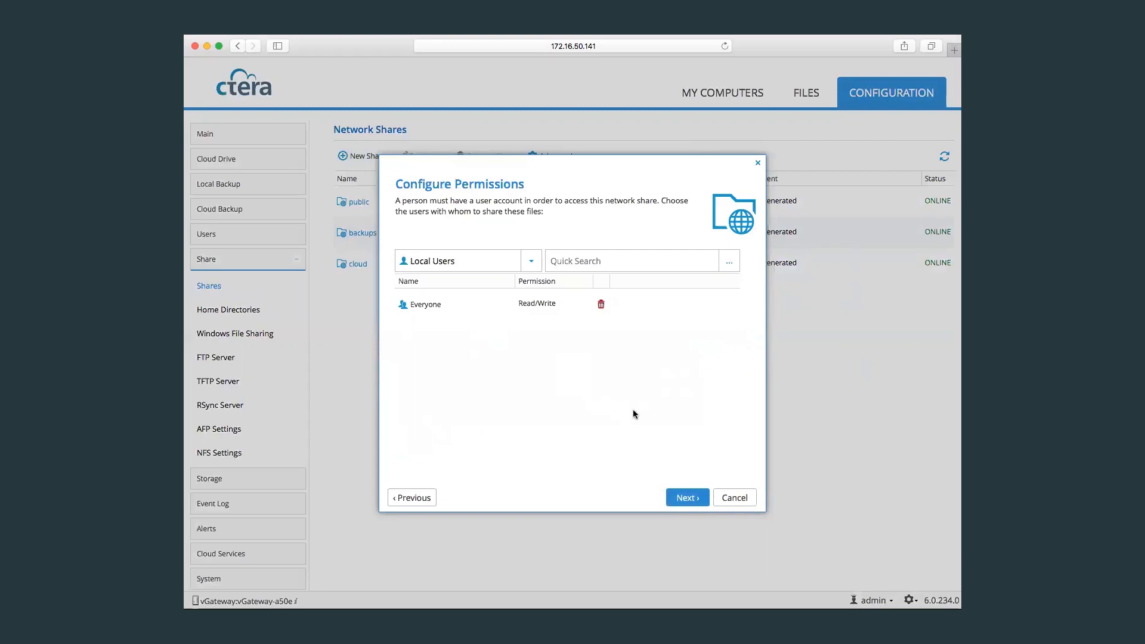
pyautogui.click(688, 498)
pyautogui.click(688, 497)
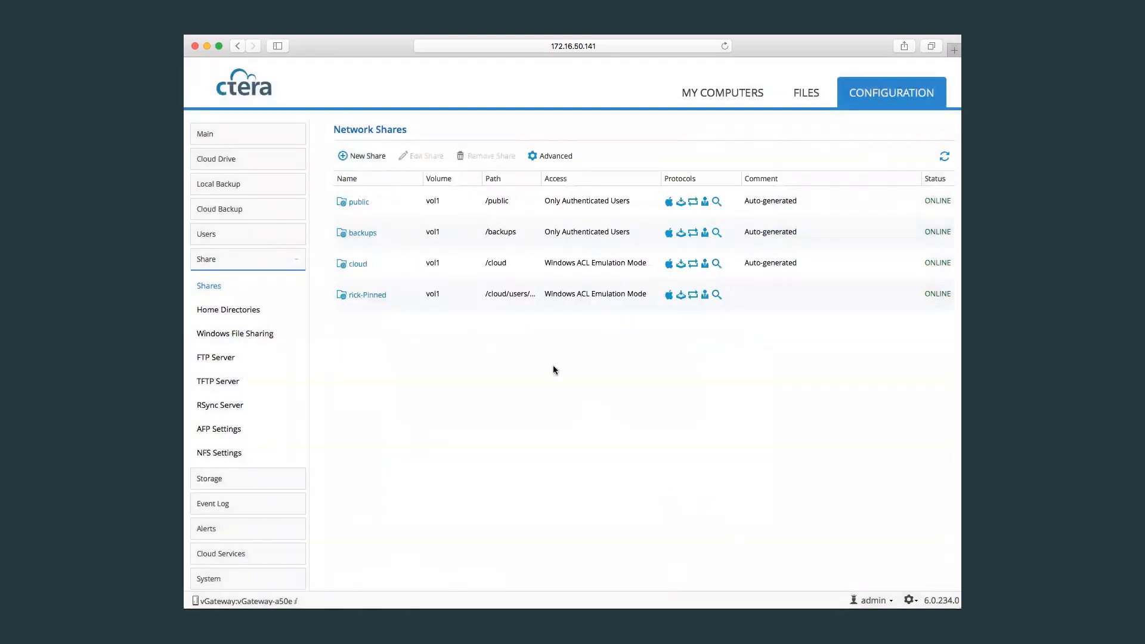
# - Check the new share's full path and review the Windows File Sharing settings
pyautogui.moveTo(539, 178); pyautogui.dragTo(633, 179)
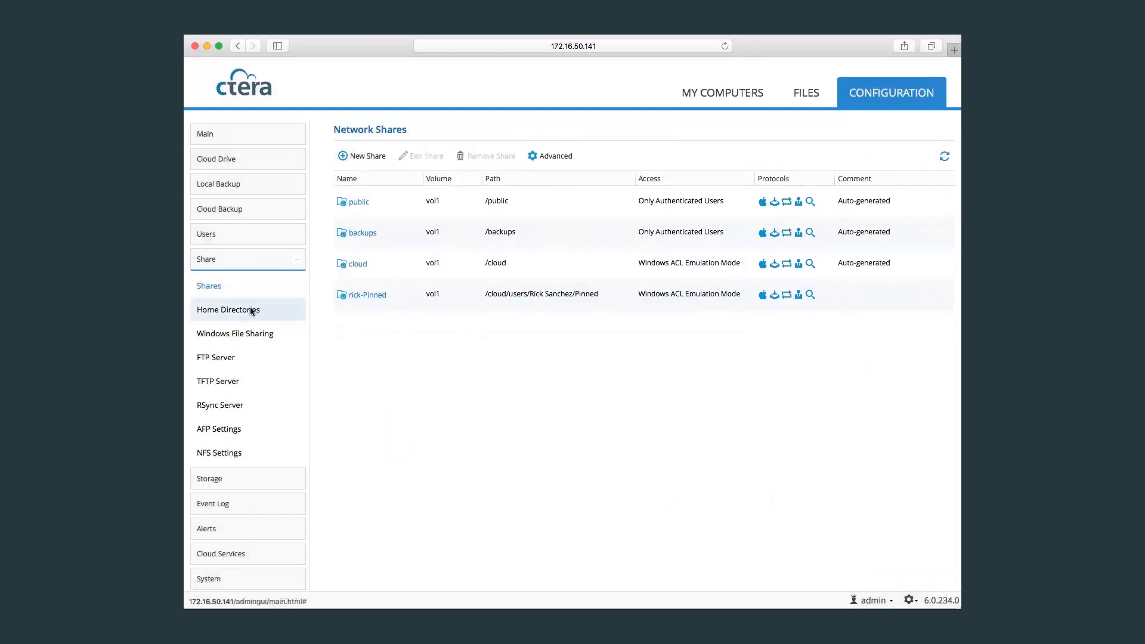
pyautogui.click(231, 334)
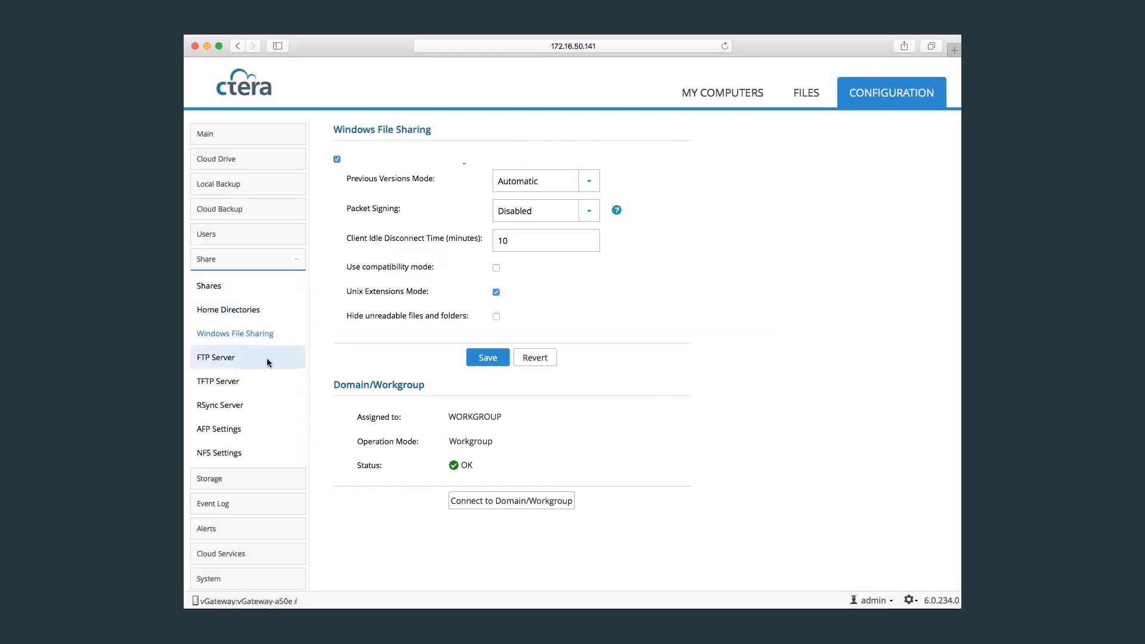
# - Review the gateway's storage volumes
pyautogui.click(217, 480)
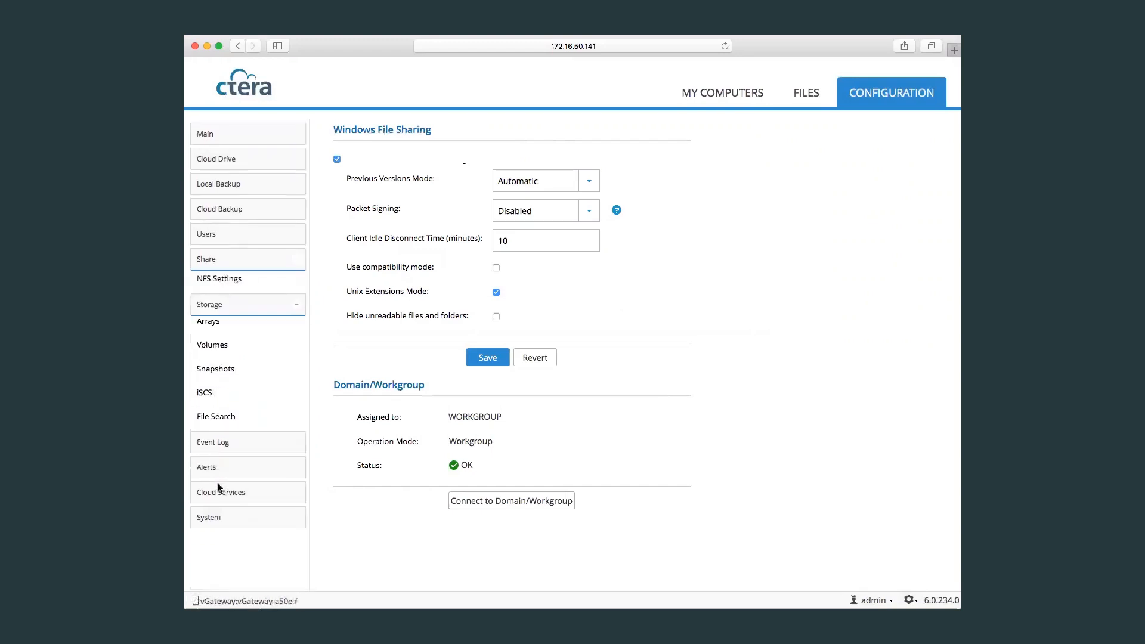
pyautogui.click(227, 316)
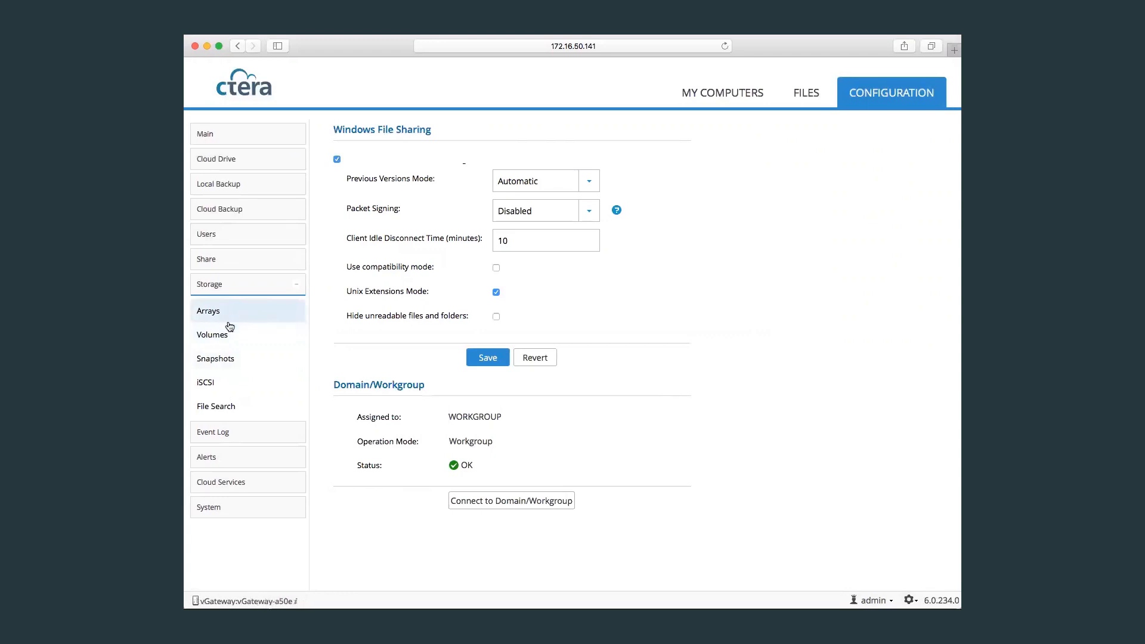
pyautogui.click(220, 336)
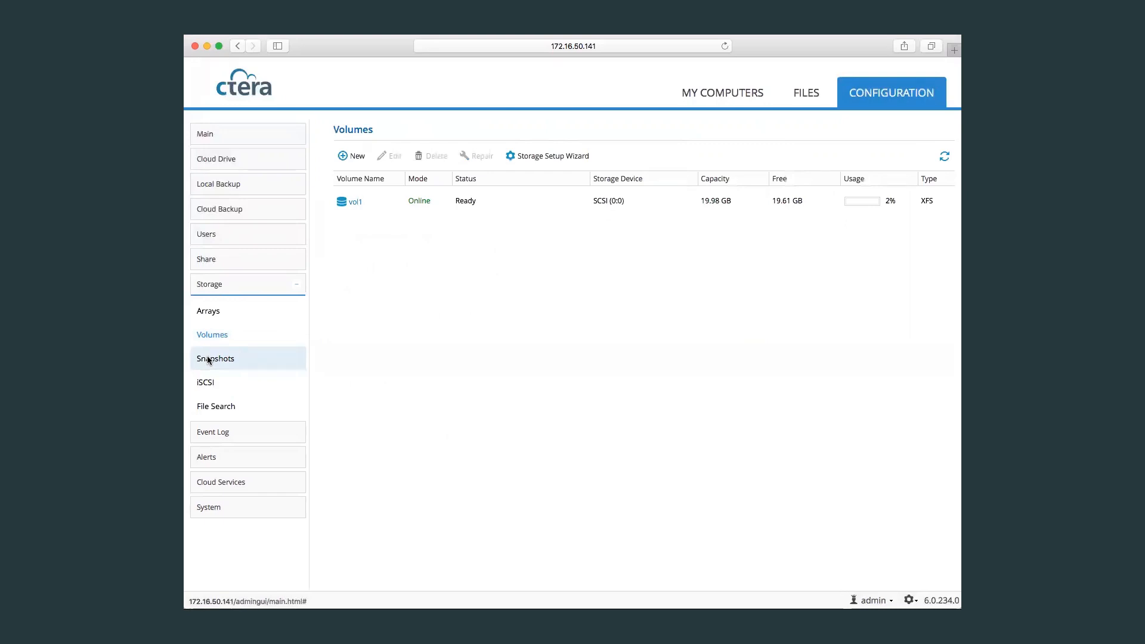
# - Examine the System event log, narrowing the Details column to read the additional information
pyautogui.click(216, 429)
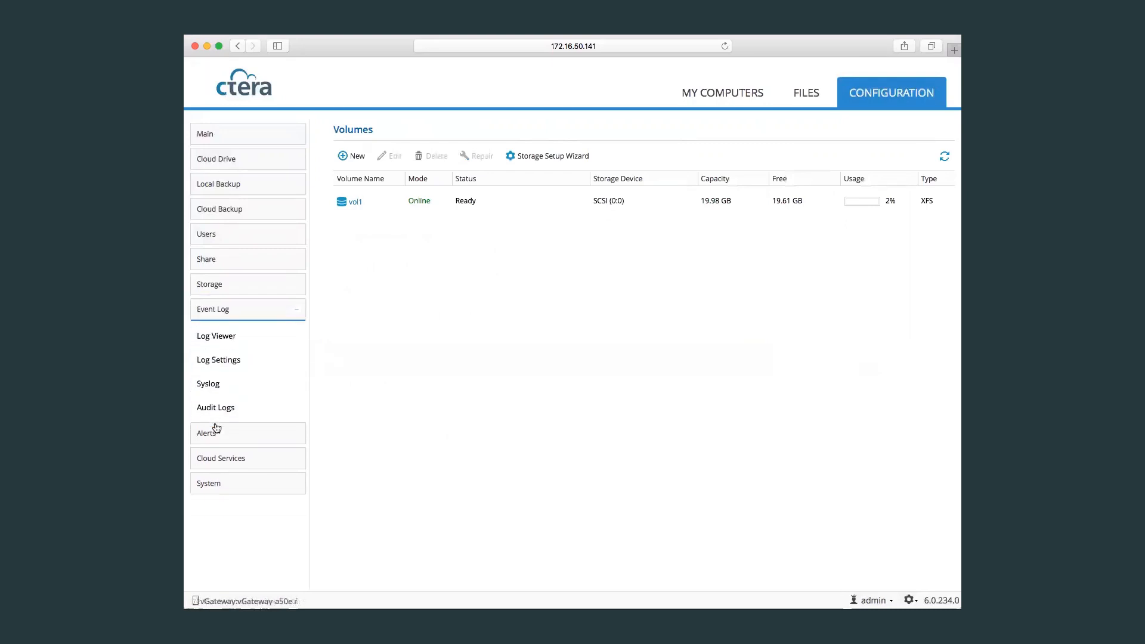
pyautogui.click(242, 337)
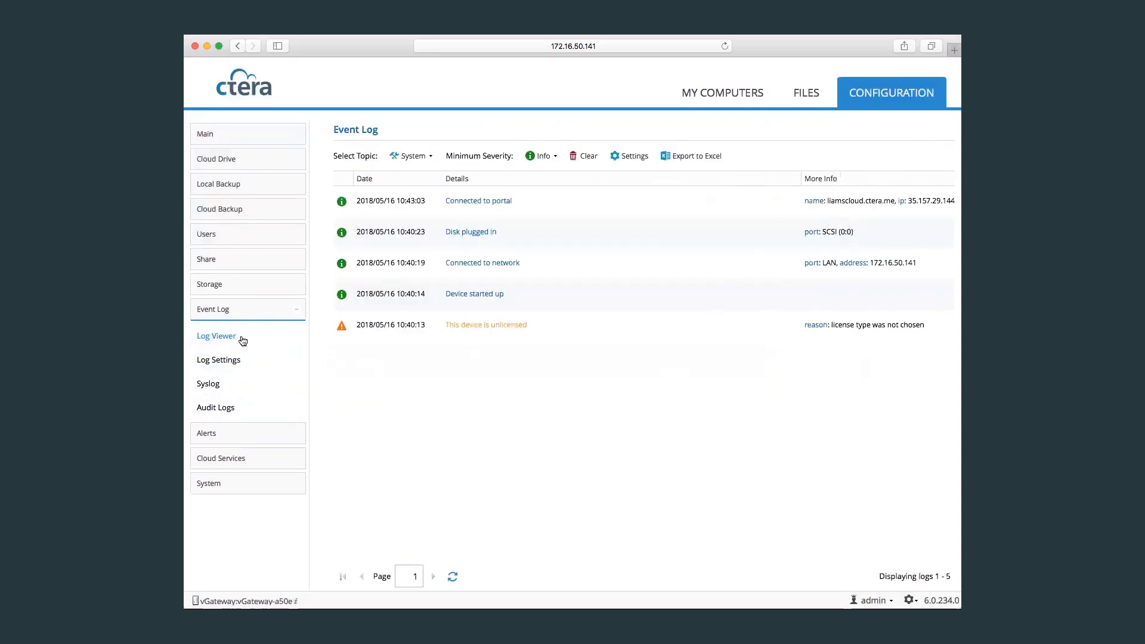
pyautogui.moveTo(803, 181); pyautogui.dragTo(590, 181)
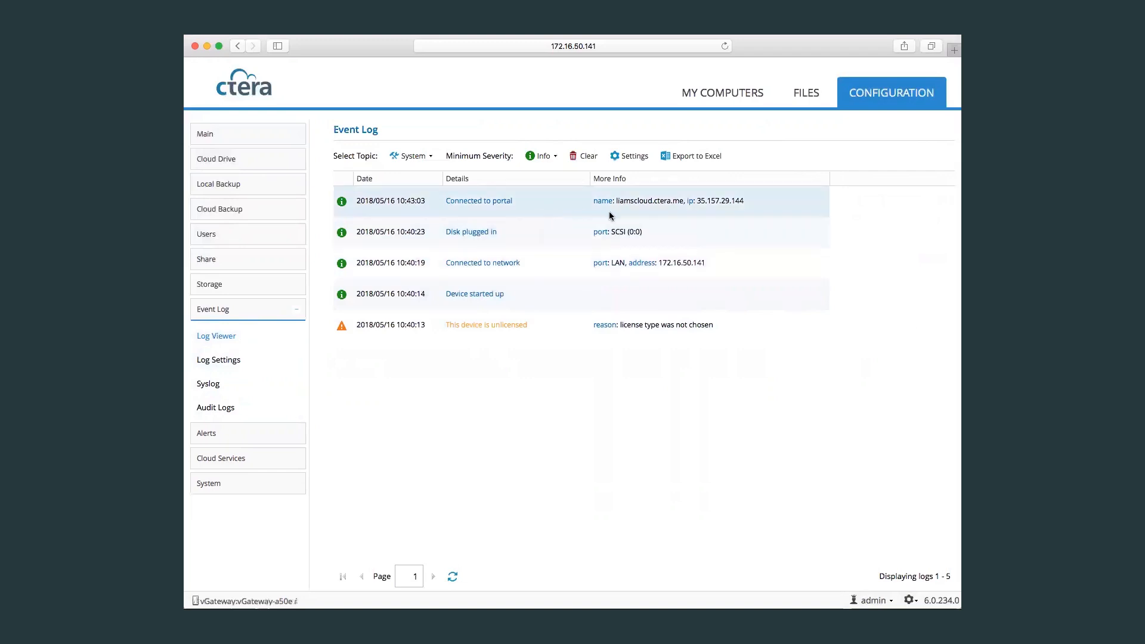
# - Examine the Cloud Sync log entries with the File Name column widened to show full names
pyautogui.click(427, 159)
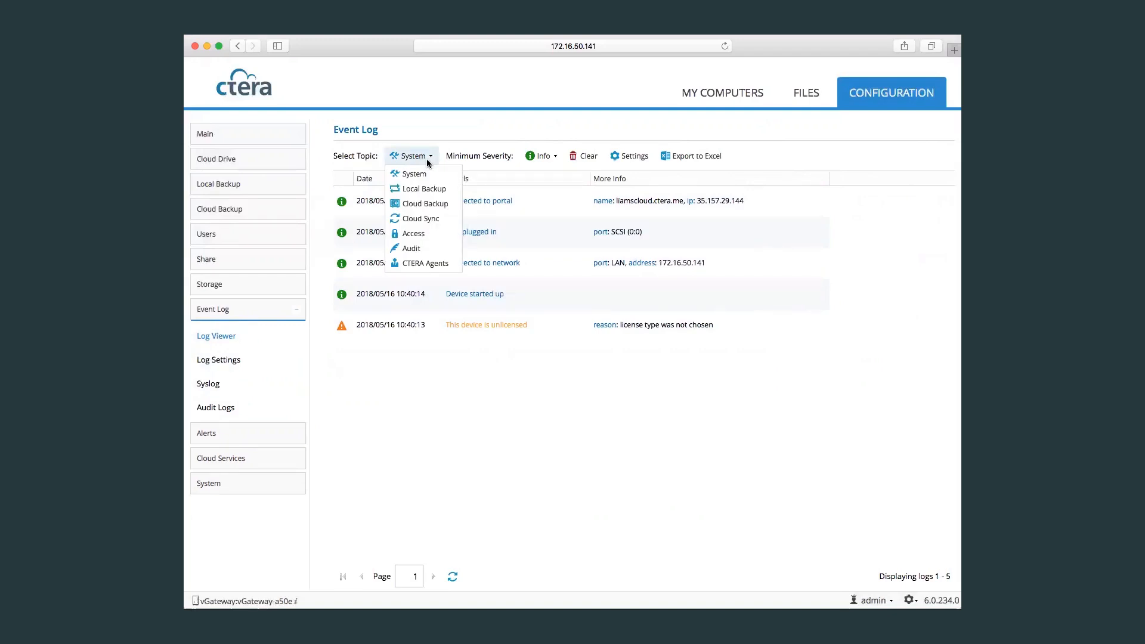
pyautogui.click(421, 218)
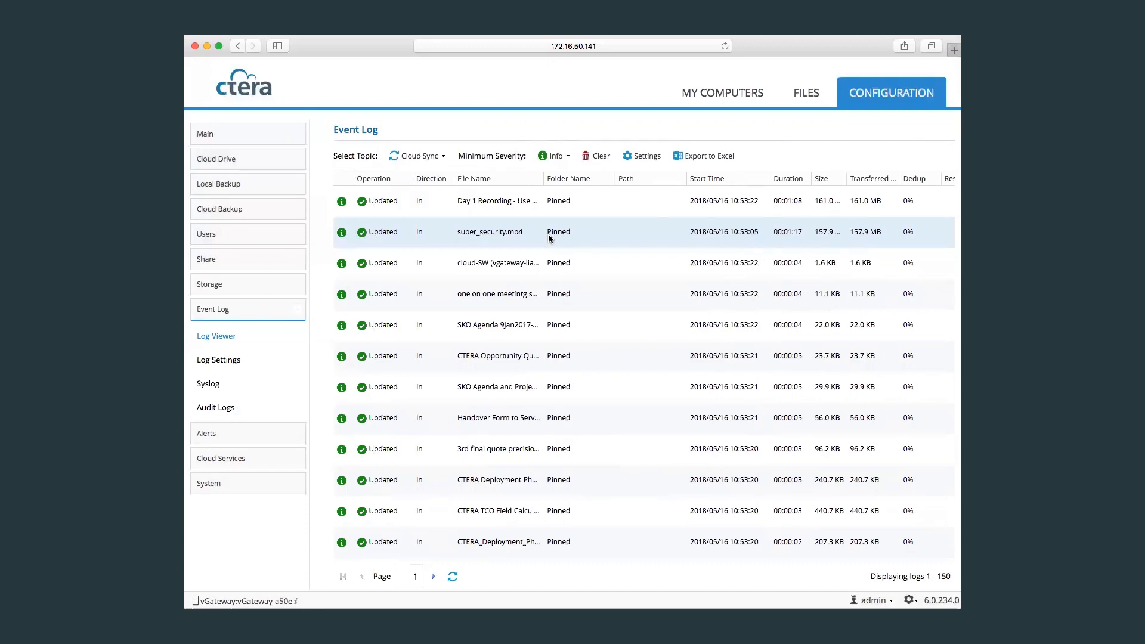
pyautogui.moveTo(545, 181); pyautogui.dragTo(653, 187)
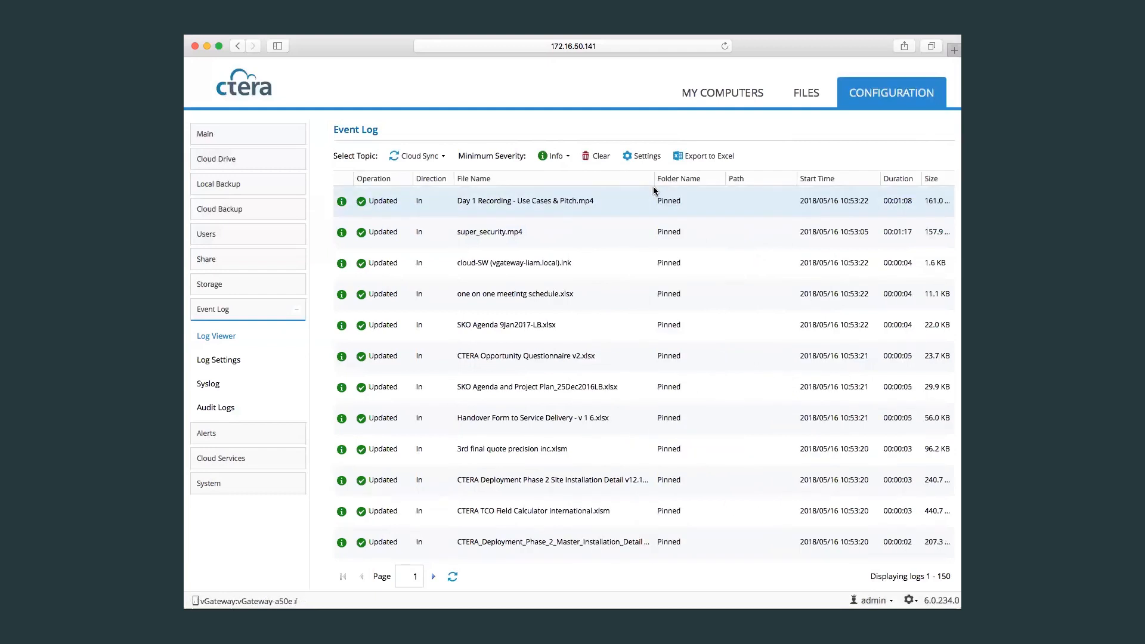
pyautogui.scroll(-10, 610, 427)
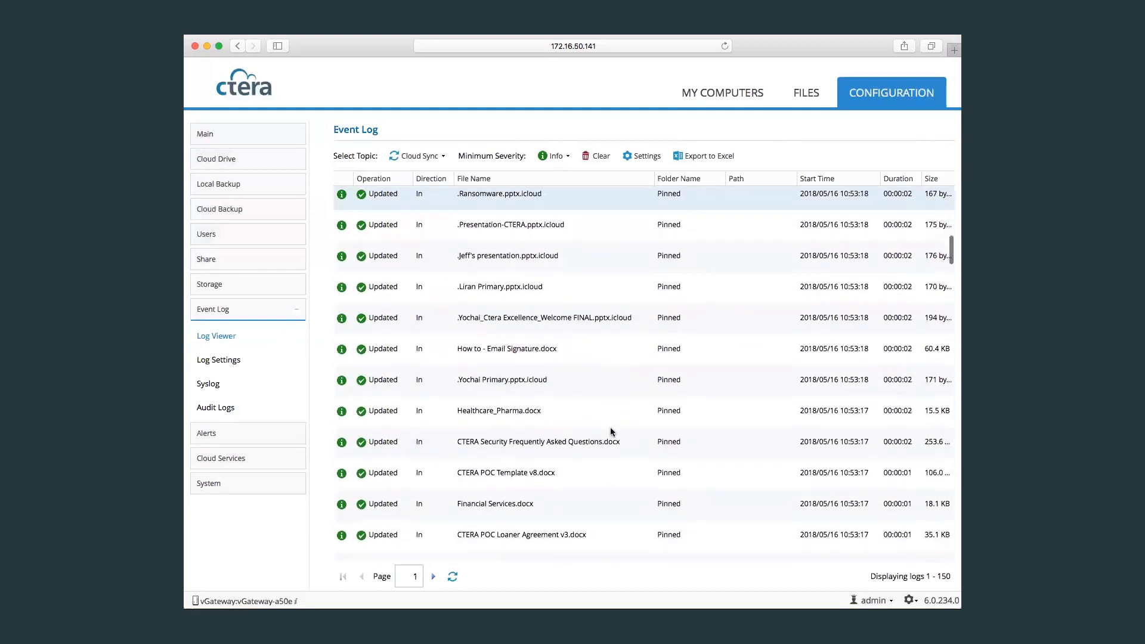
pyautogui.scroll(-5, 610, 430)
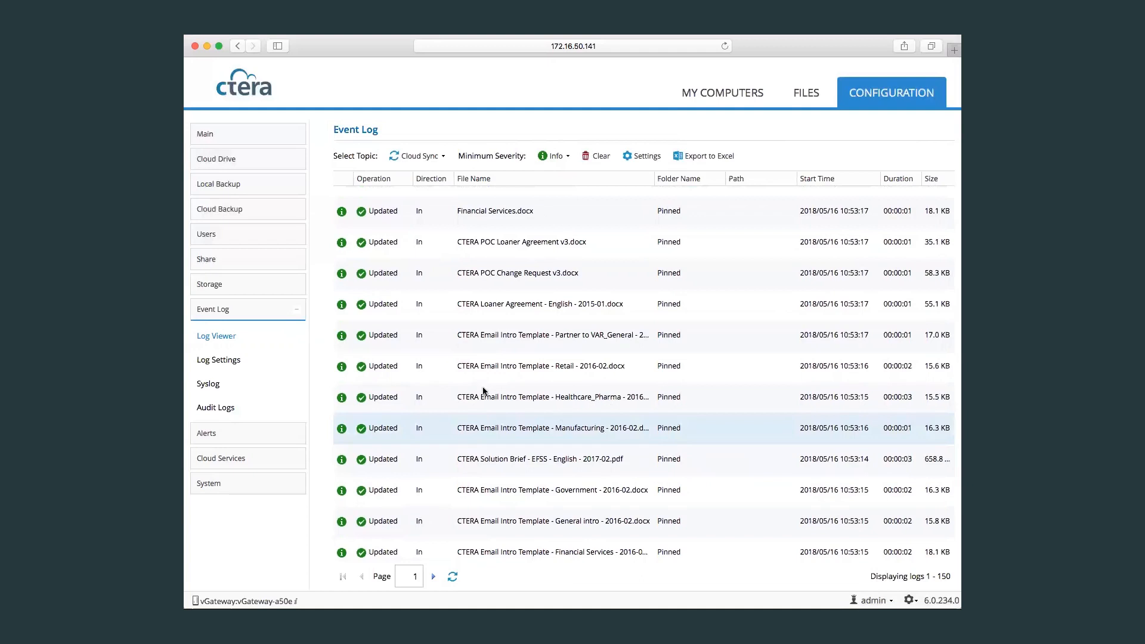
pyautogui.scroll(-10, 435, 377)
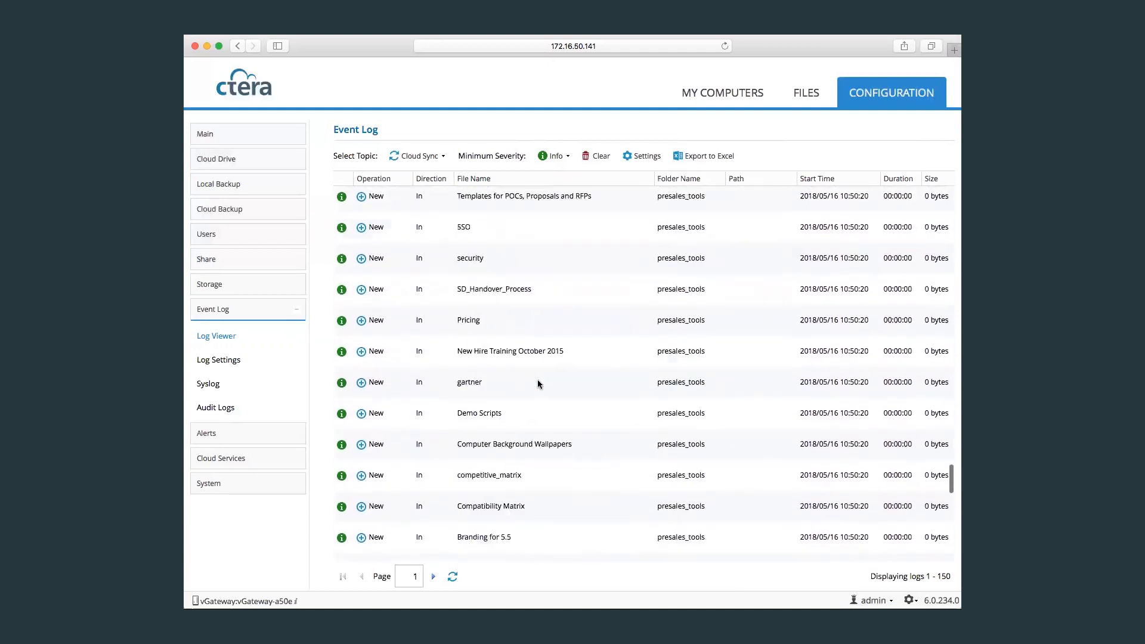
pyautogui.scroll(-5, 538, 382)
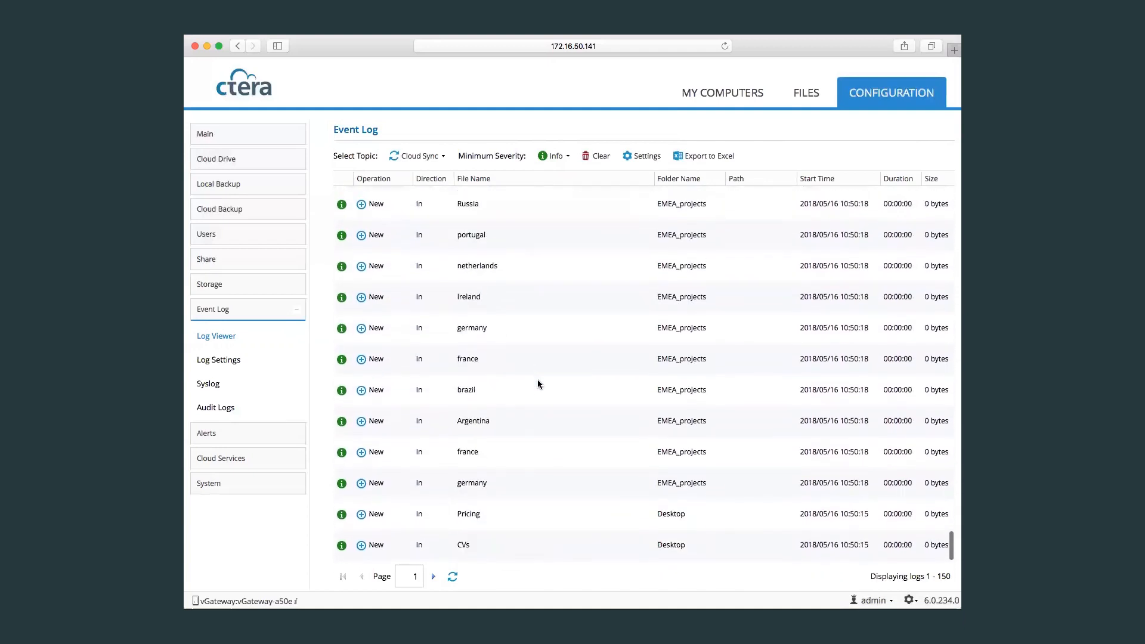
# - Review the event log entries for the Access topic and the Audit topic
pyautogui.click(421, 157)
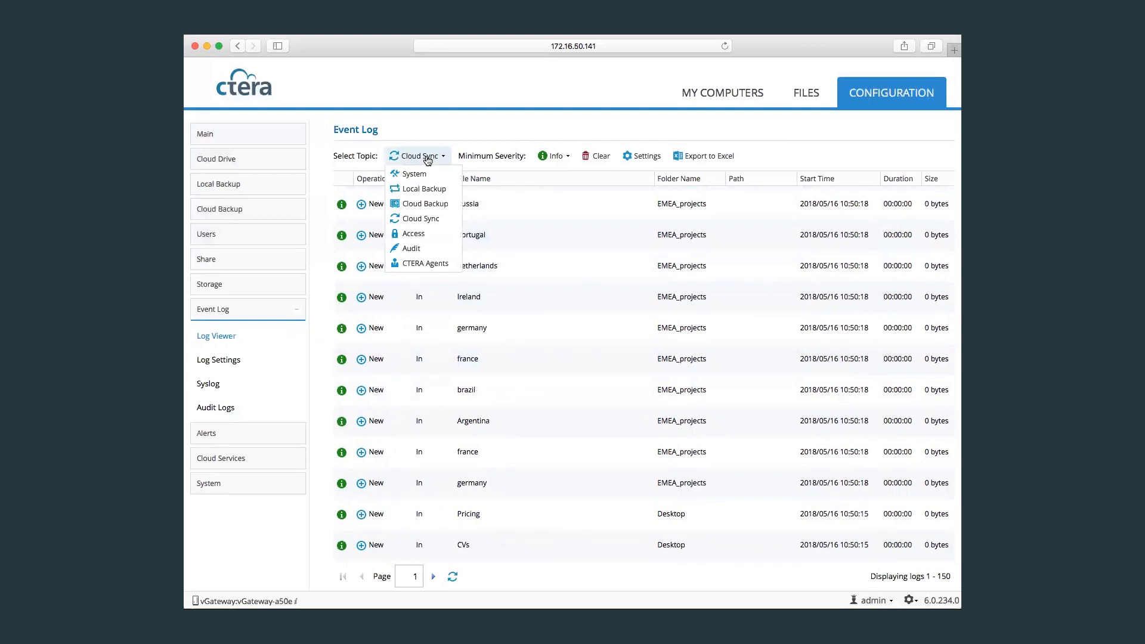
pyautogui.click(427, 233)
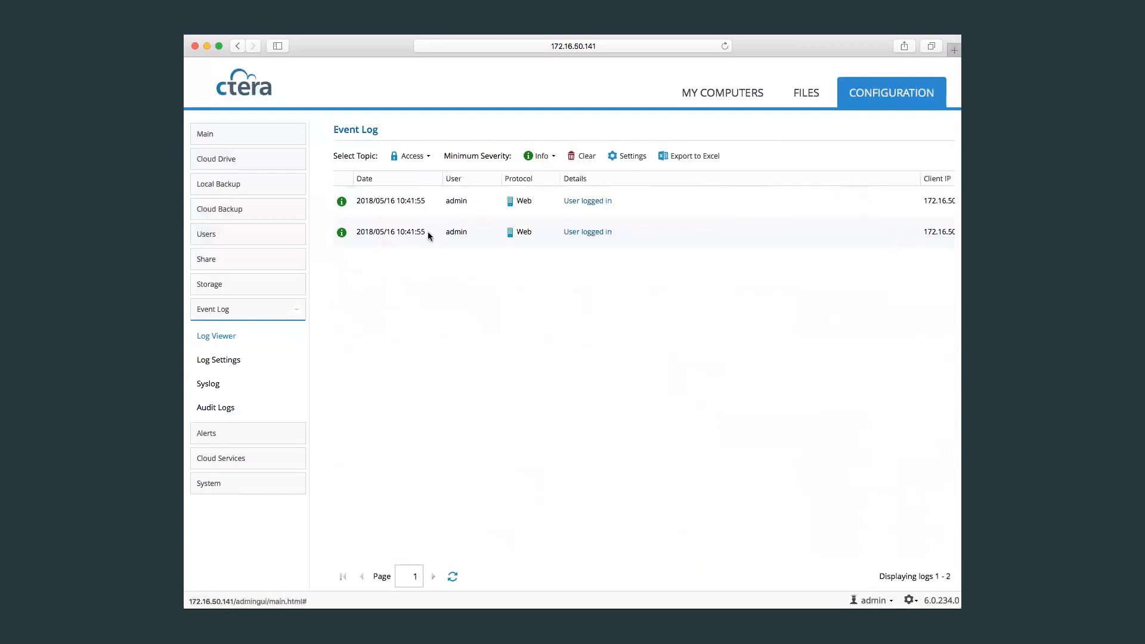
pyautogui.click(411, 157)
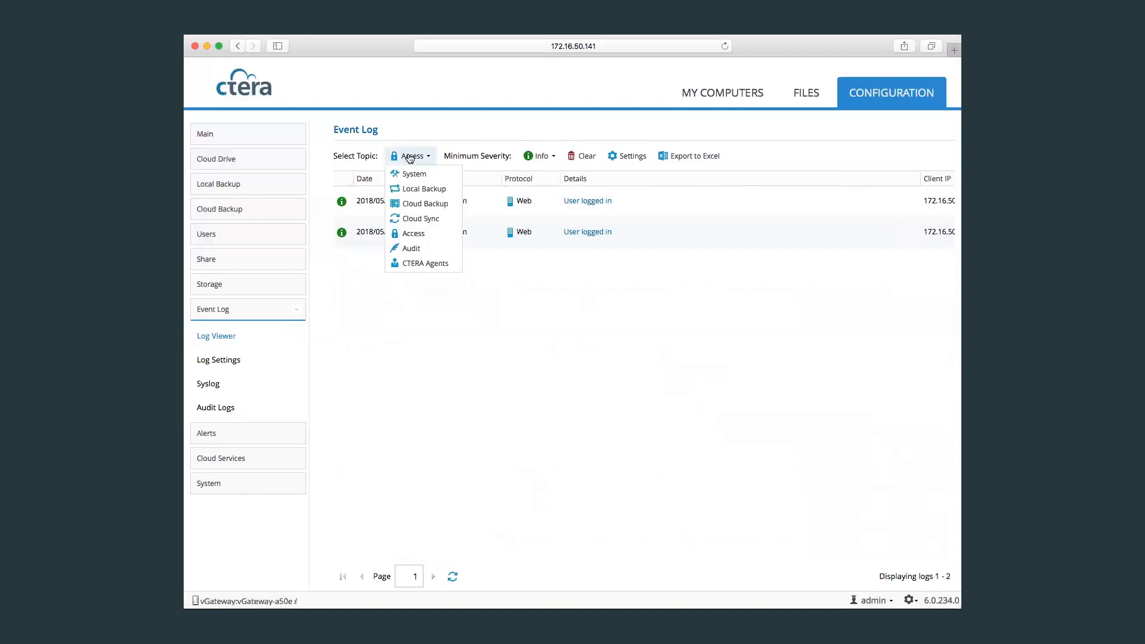
pyautogui.click(425, 250)
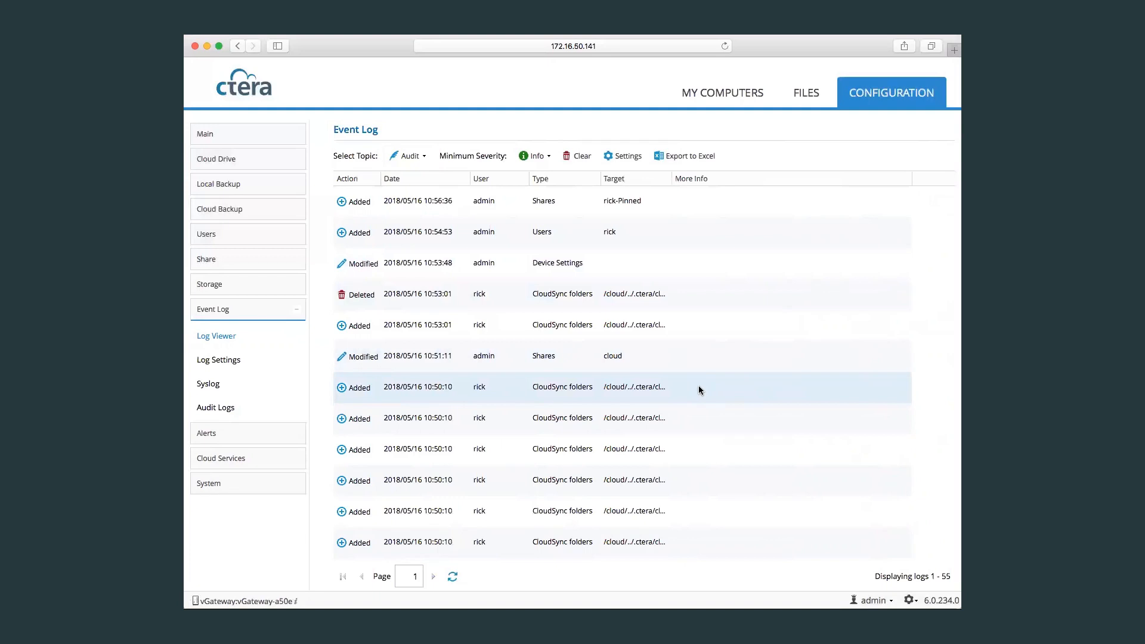
# - Examine the older Audit entries and the event log's Log Settings, Syslog and Audit Logs pages, including the Cloud Backup Log Level options
pyautogui.scroll(-15, 700, 390)
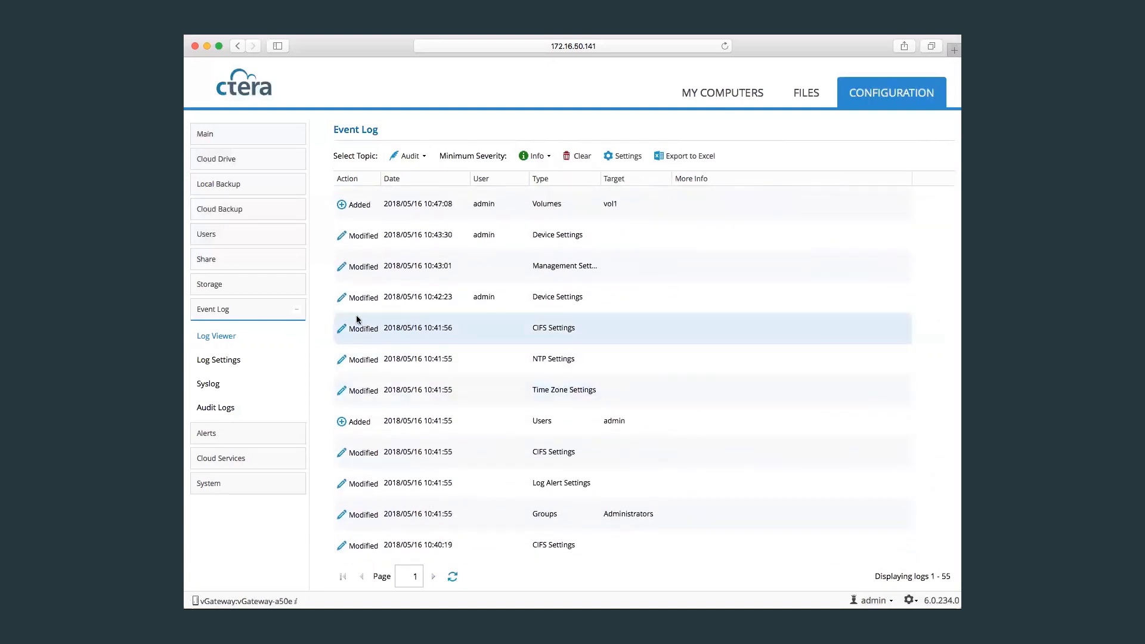
pyautogui.click(227, 360)
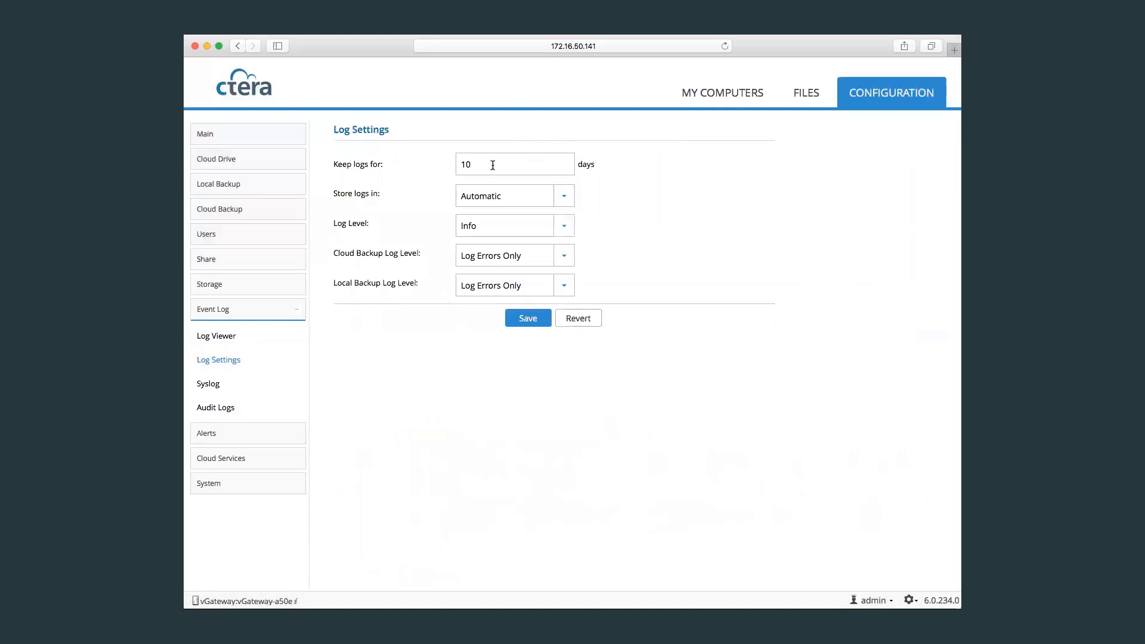
pyautogui.click(565, 255)
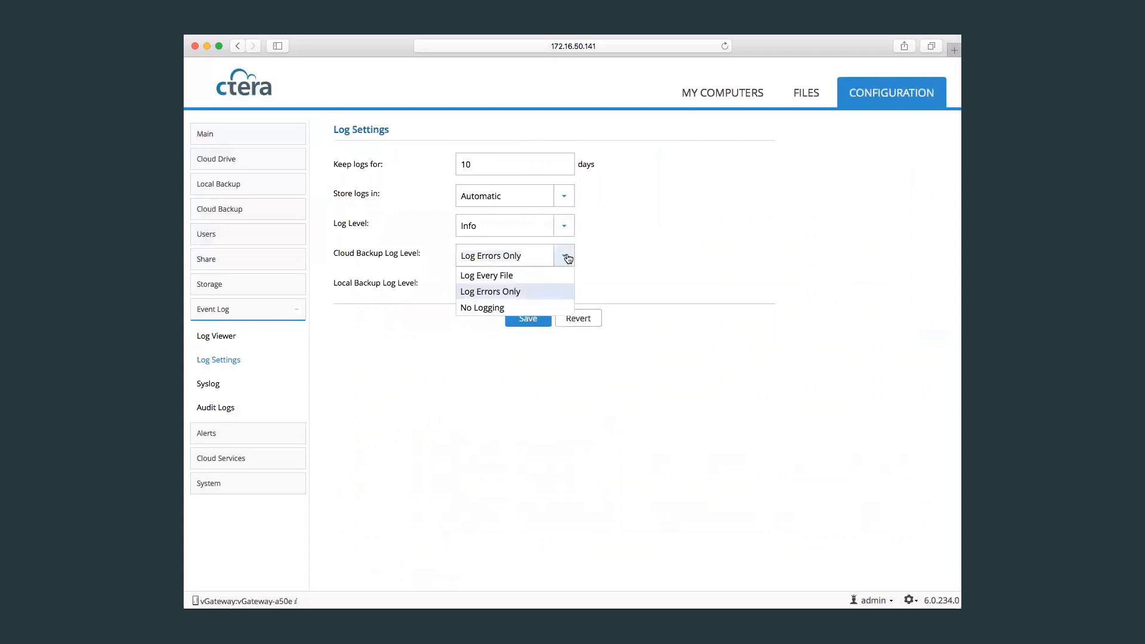
pyautogui.click(614, 255)
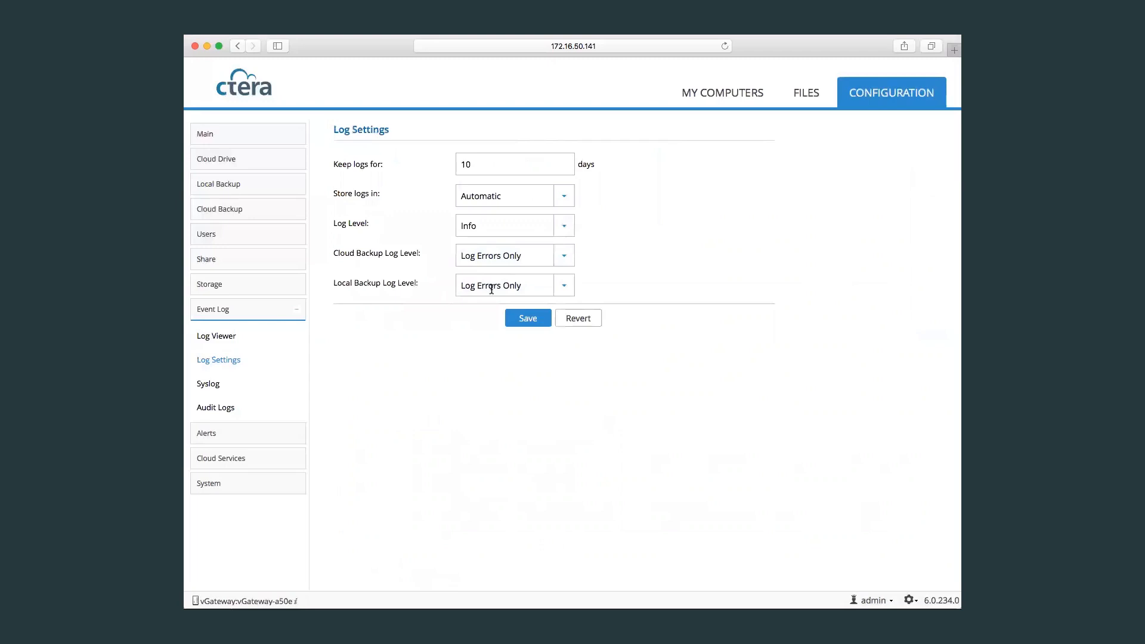
pyautogui.click(218, 385)
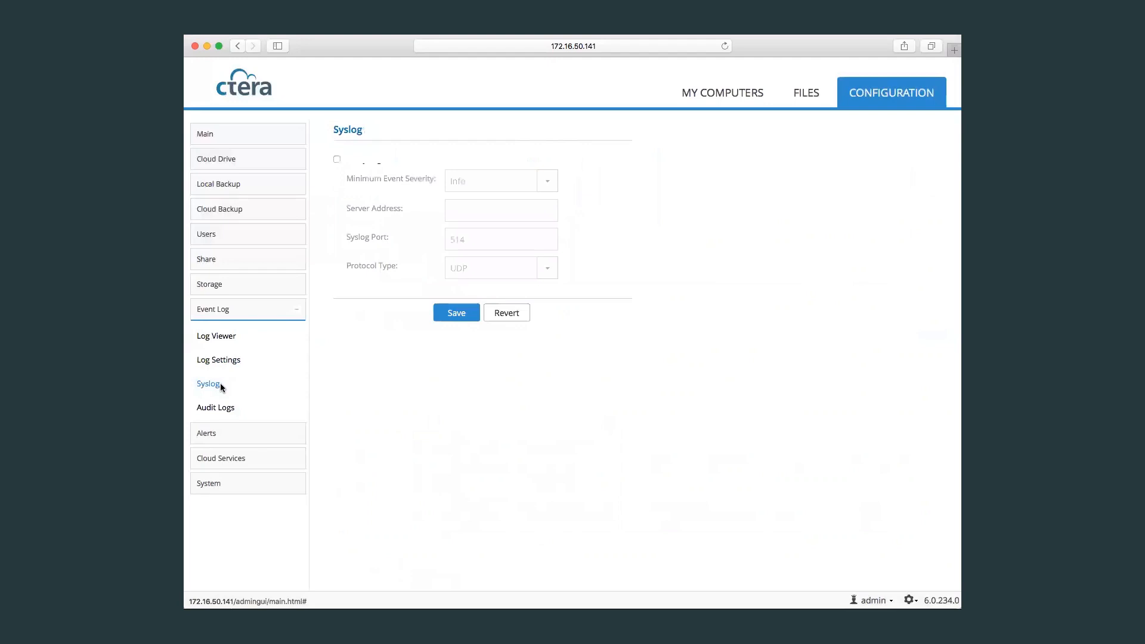
pyautogui.click(232, 407)
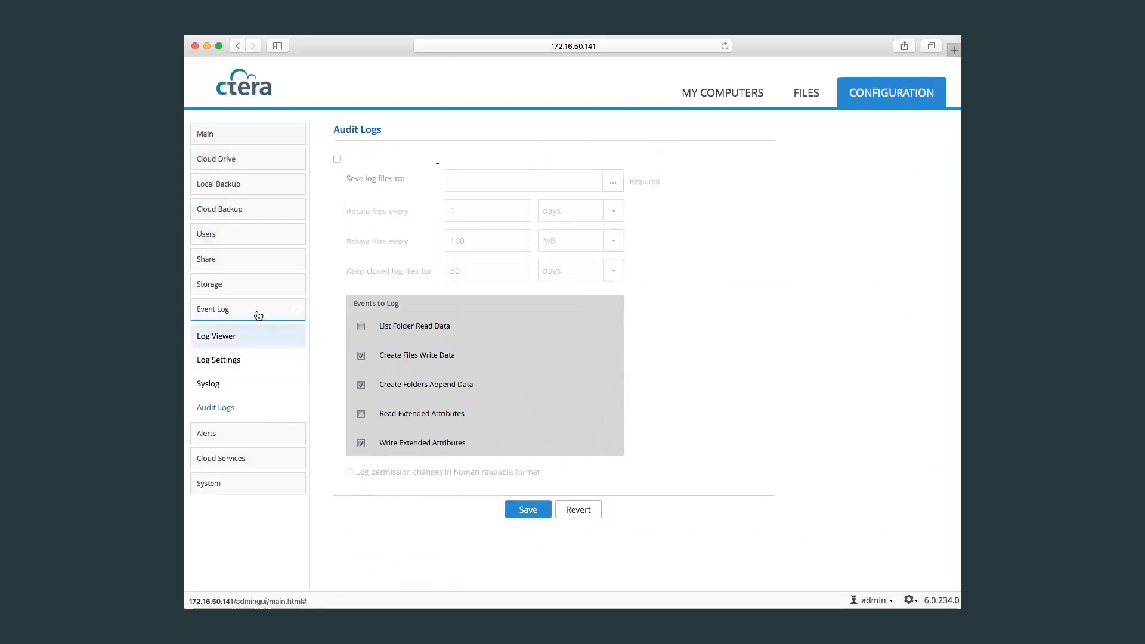
# - Review the gateway's Email Alerts settings and the Mail Server settings for alert messages
pyautogui.click(234, 434)
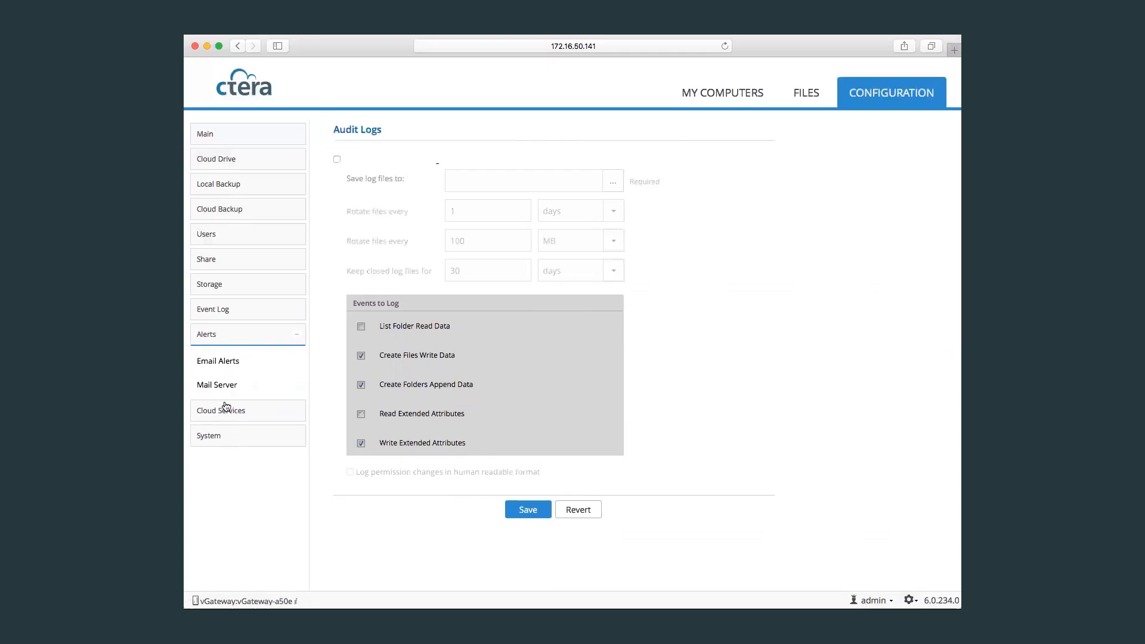
pyautogui.click(226, 362)
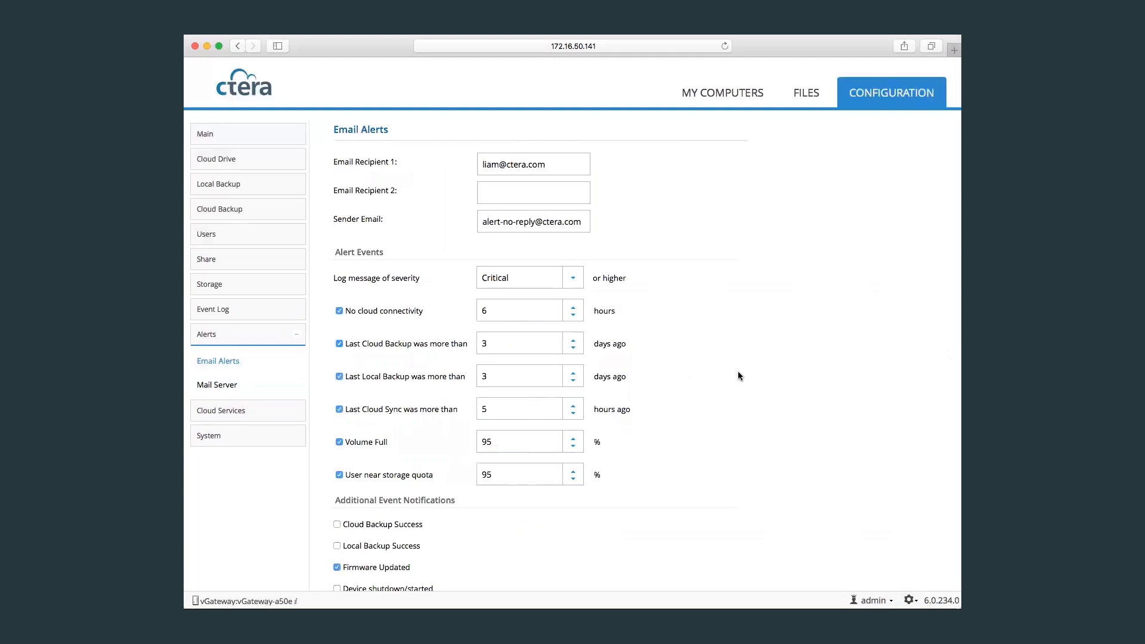
pyautogui.click(230, 385)
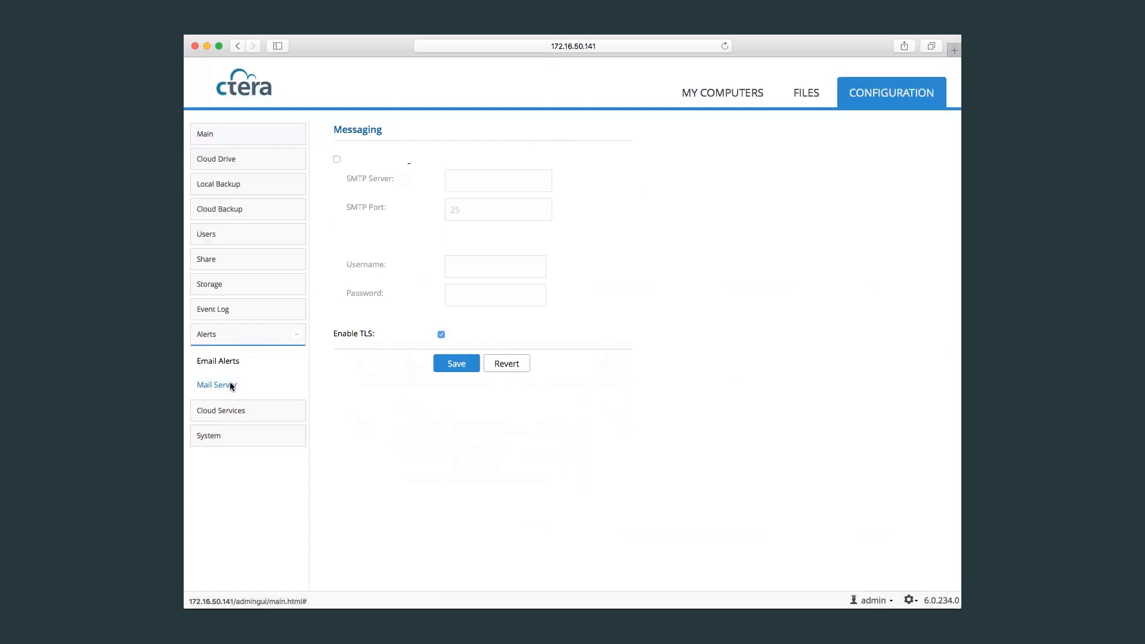
# - Review the Cloud Services status with its subscription information, and the Remote Access settings
pyautogui.click(245, 410)
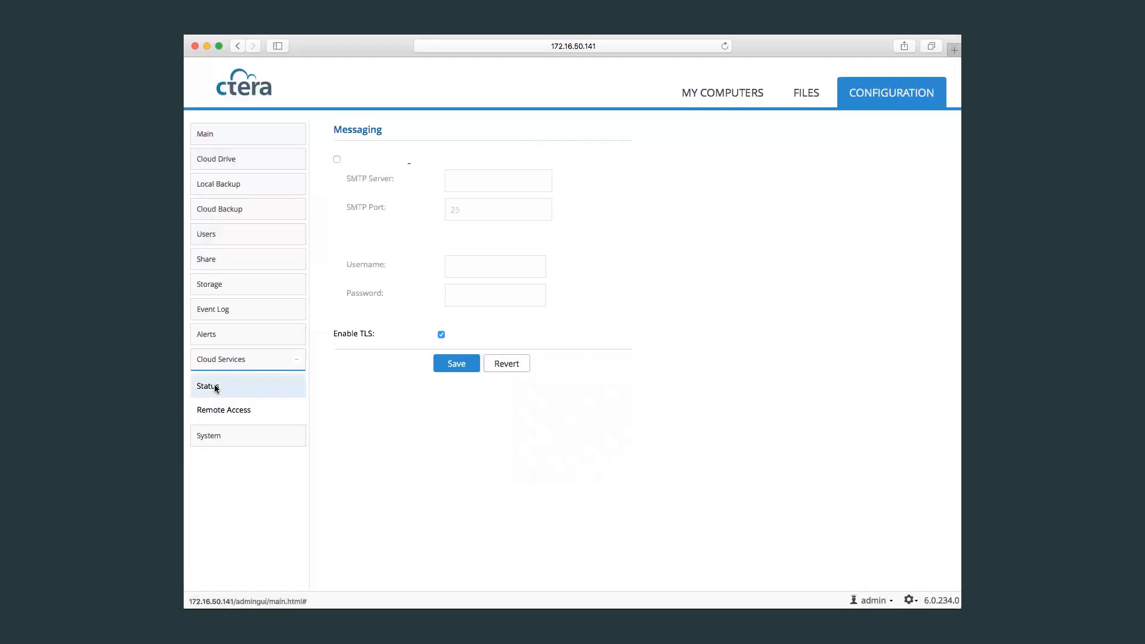
pyautogui.click(216, 389)
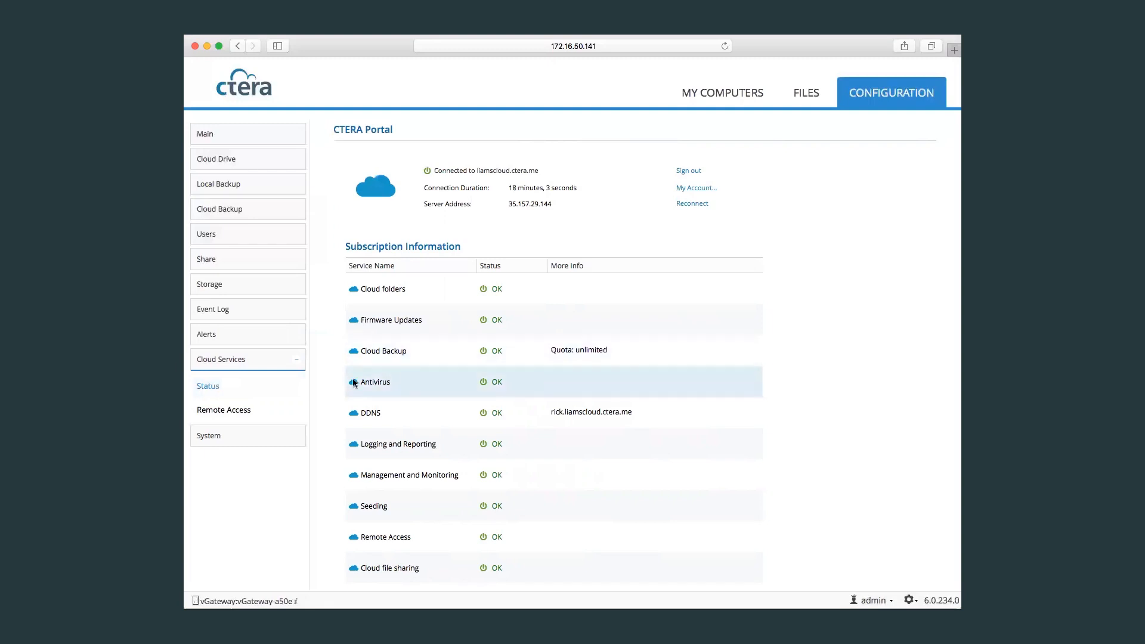
pyautogui.click(225, 410)
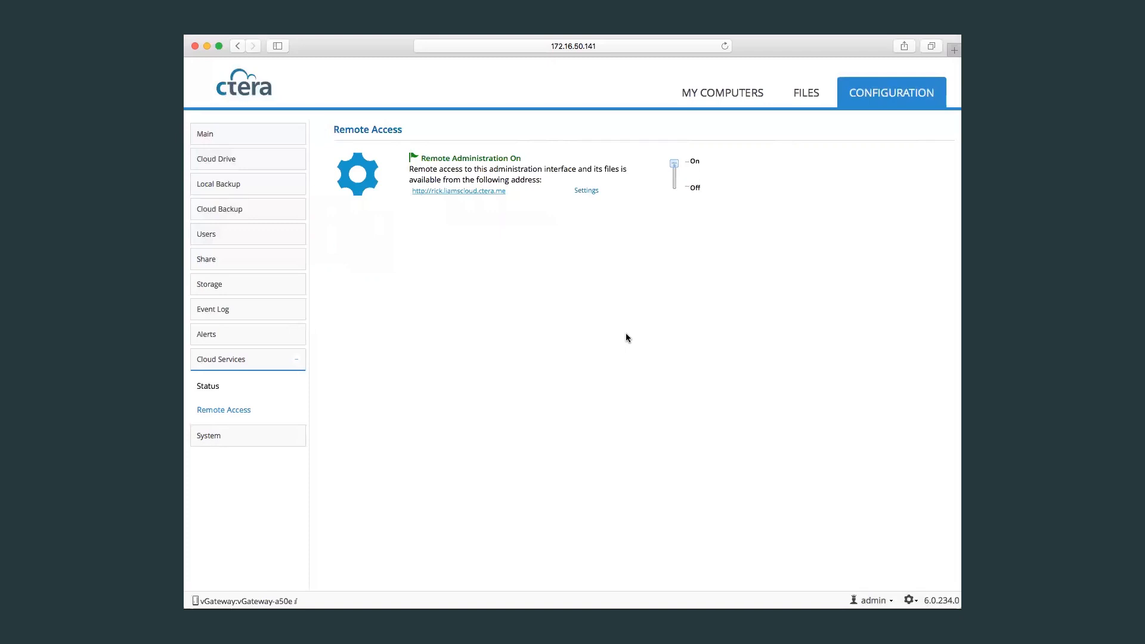
# - Review the gateway's firmware update status and its network connection details
pyautogui.click(237, 432)
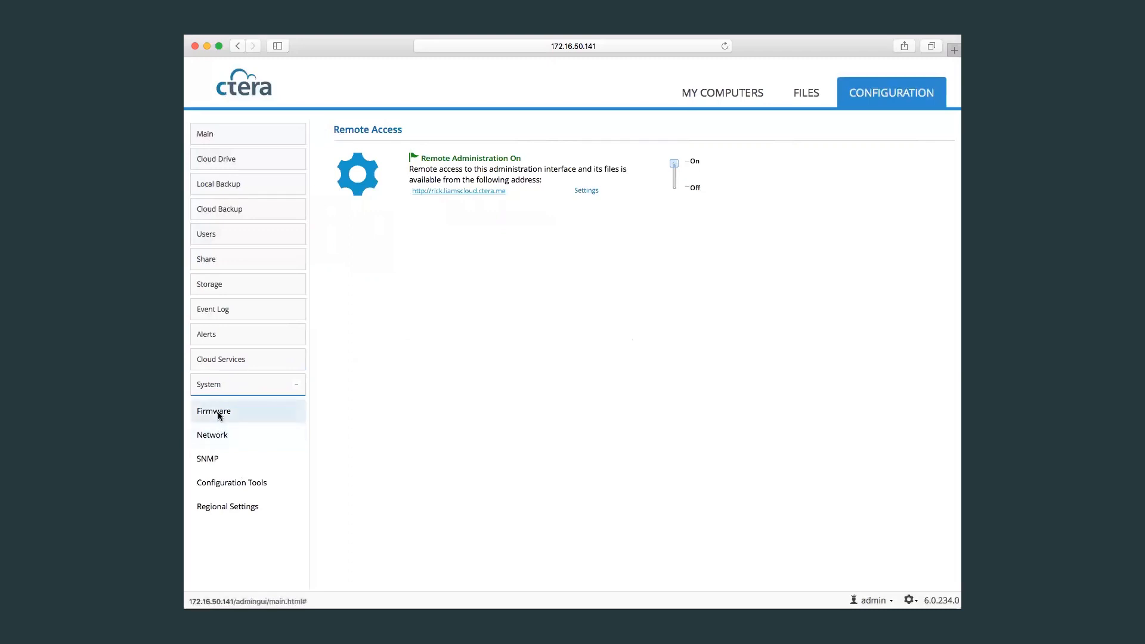
pyautogui.click(219, 414)
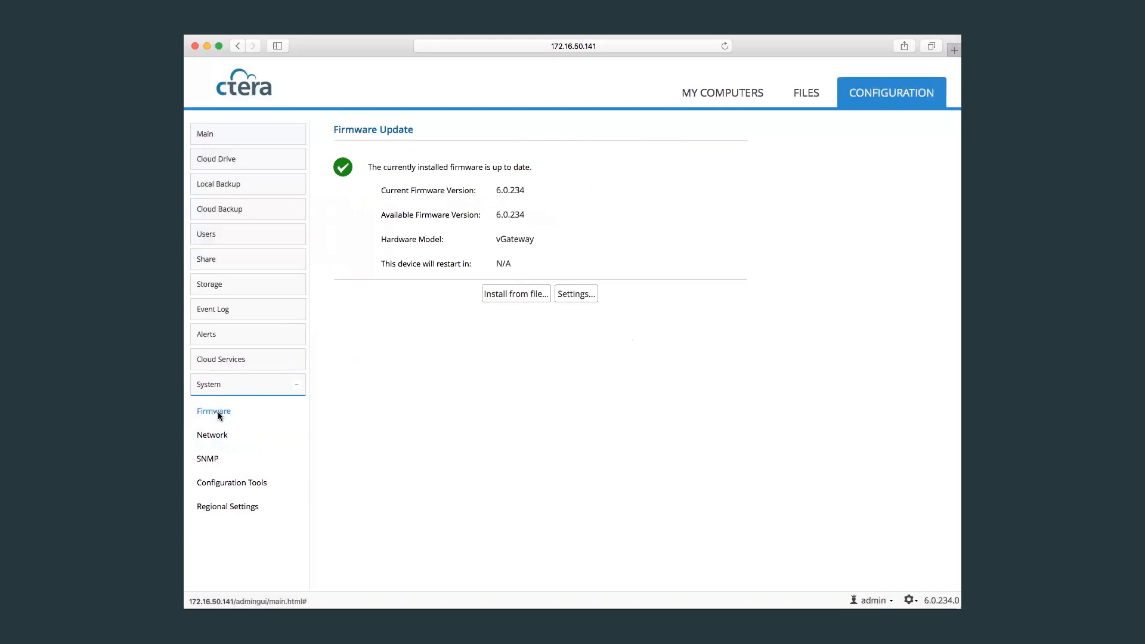
pyautogui.click(225, 436)
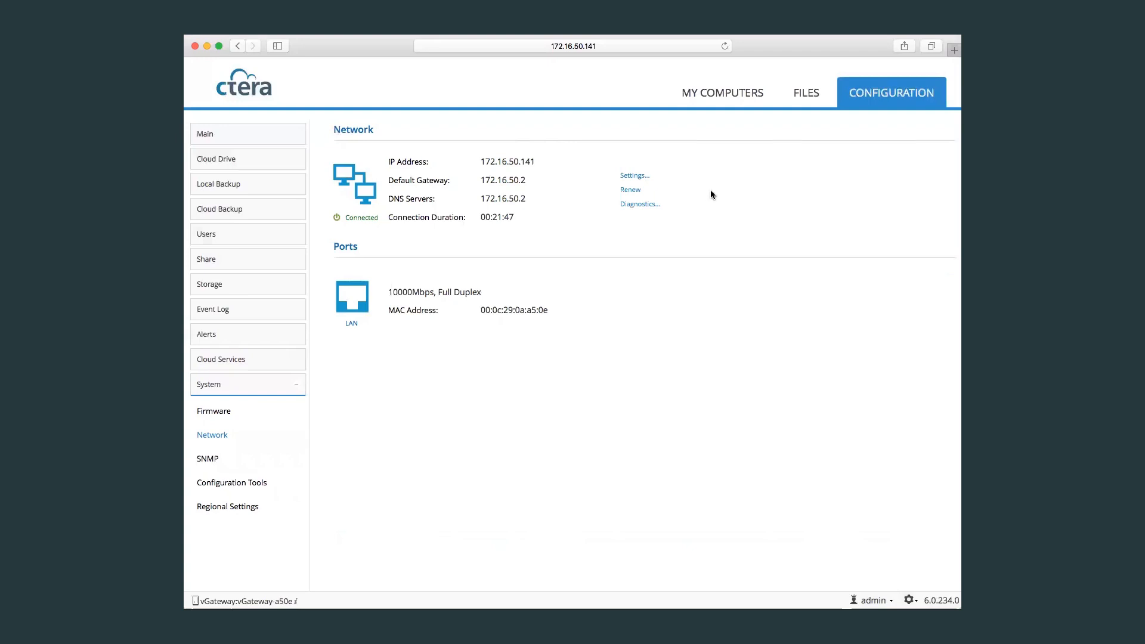
# - Examine the tools offered in Network Diagnostics, and close the dialog without running a test
pyautogui.click(640, 204)
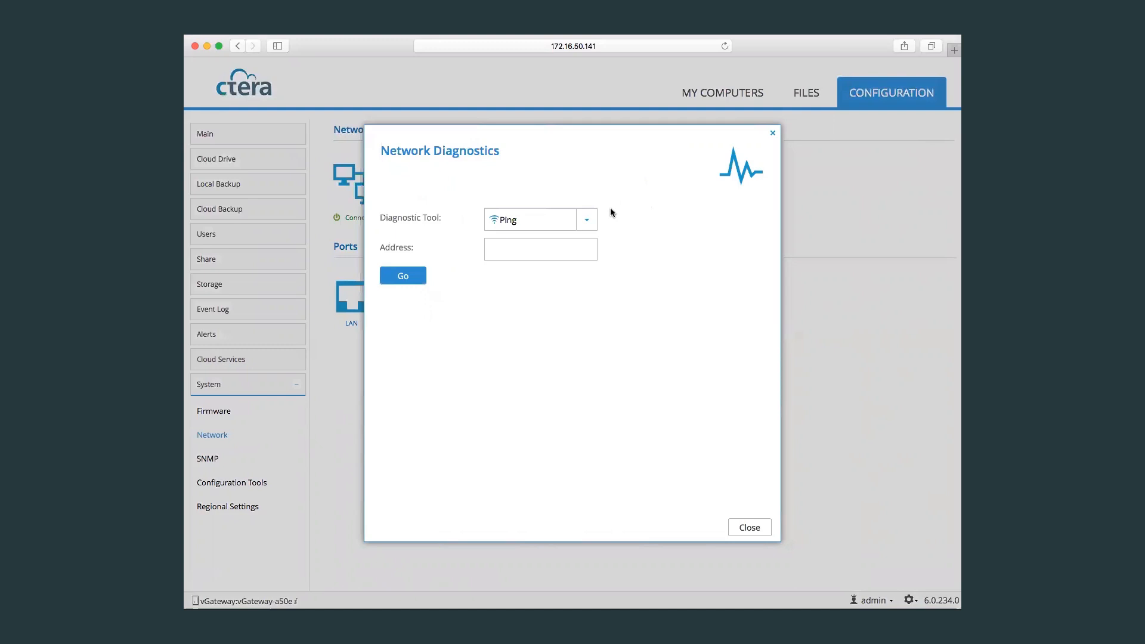
pyautogui.click(587, 220)
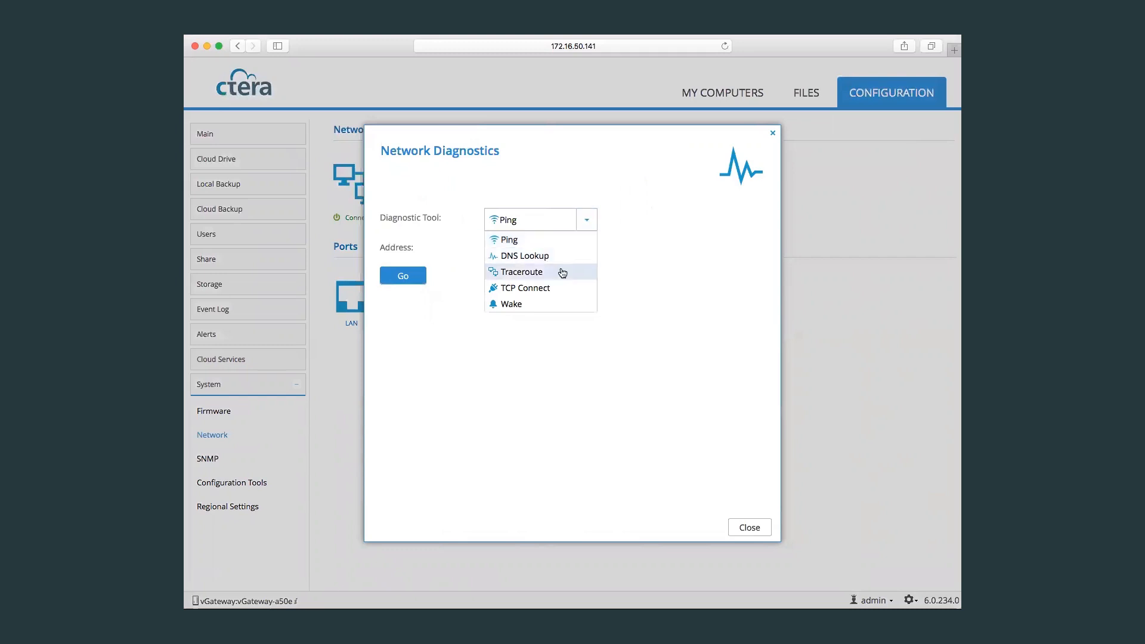
pyautogui.click(656, 291)
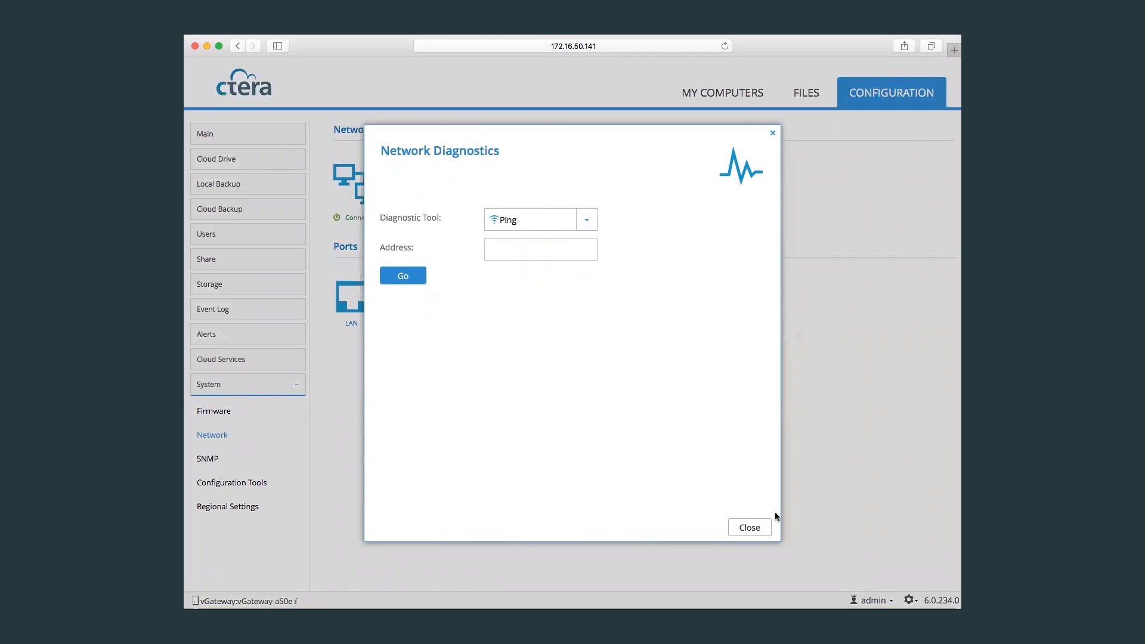
pyautogui.click(762, 531)
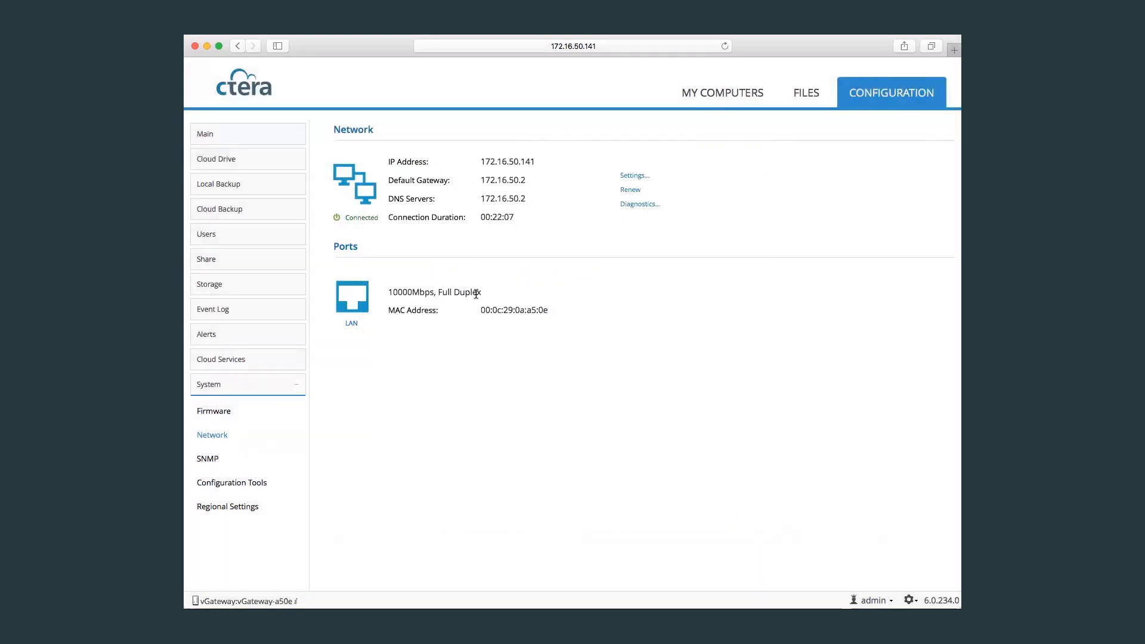
# - View the SNMP settings and download the support report from the gateway's configuration tools
pyautogui.click(216, 457)
pyautogui.click(245, 488)
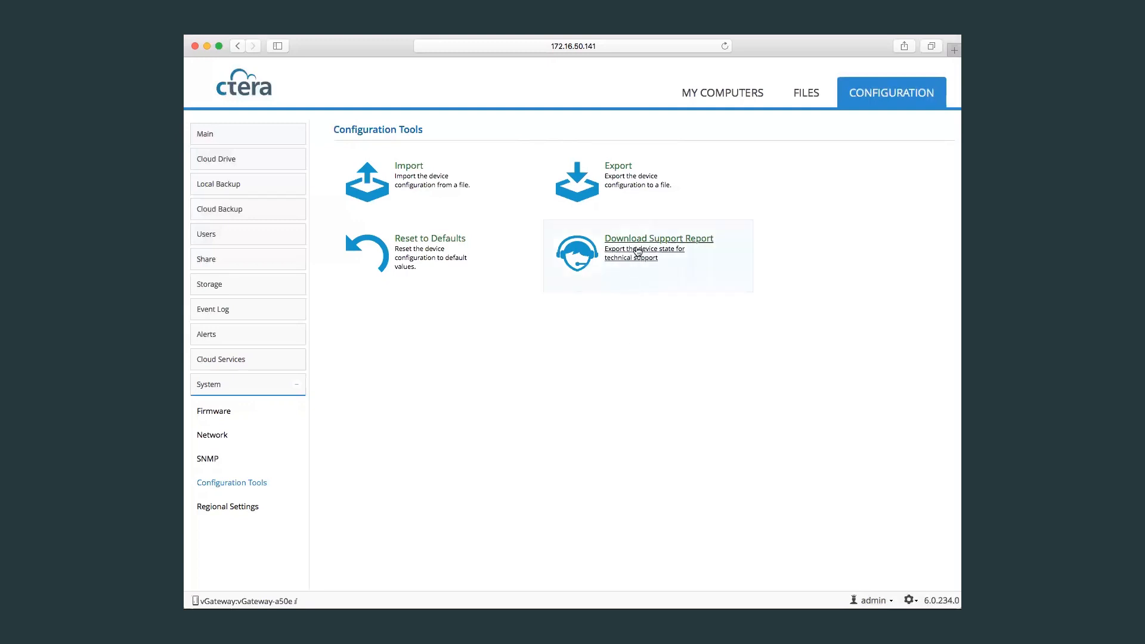
pyautogui.click(637, 251)
# - Review the gateway's regional settings for time and interface language
pyautogui.click(237, 506)
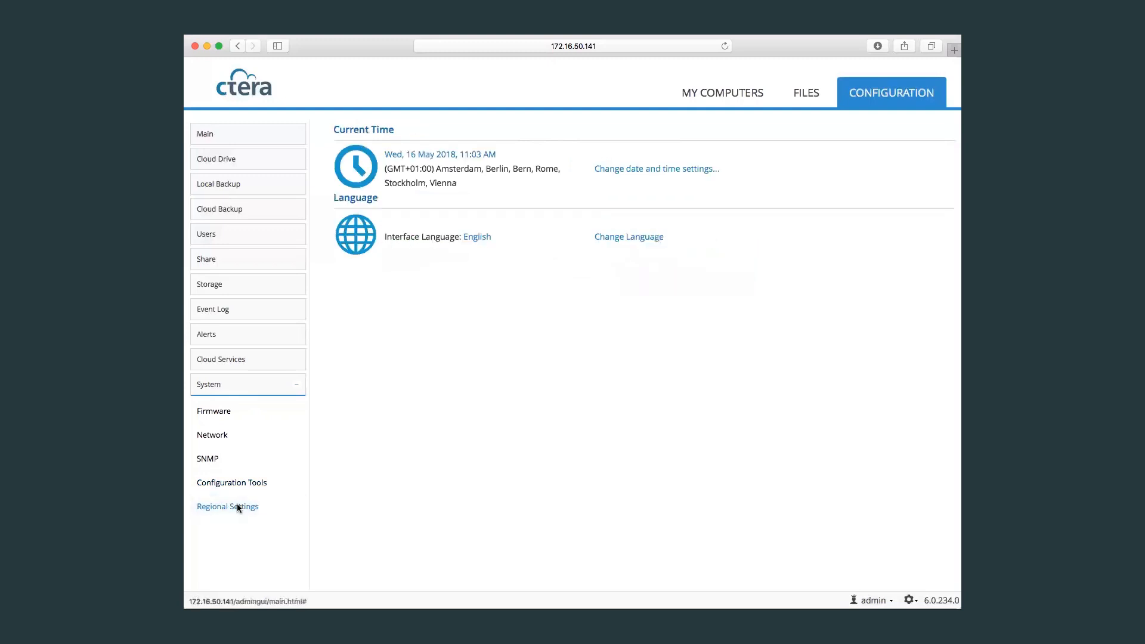